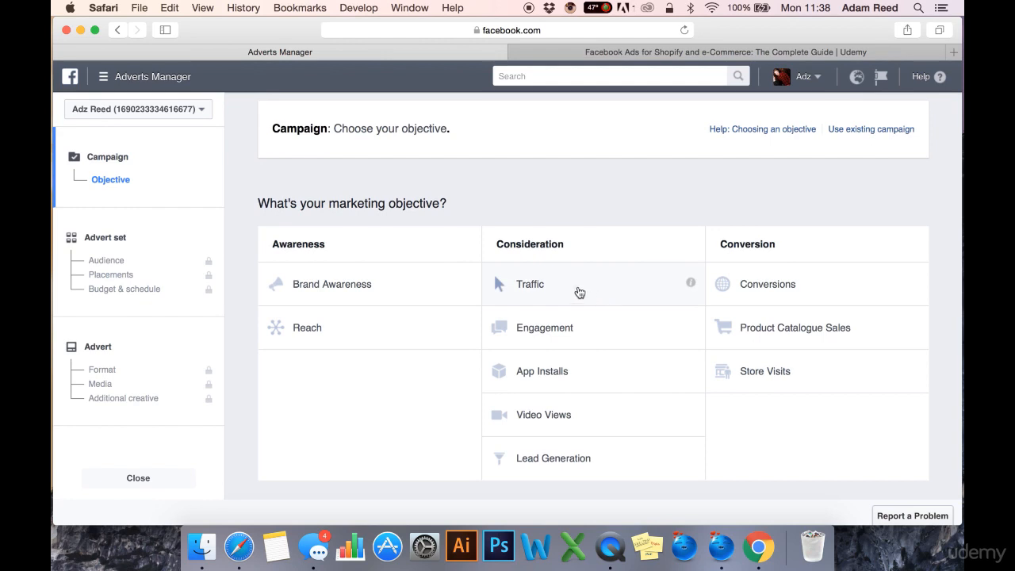
- Create a Traffic campaign named "Traffic II Udemy Course II FB Ads" and continue to the advert set settings
left_click(577, 290)
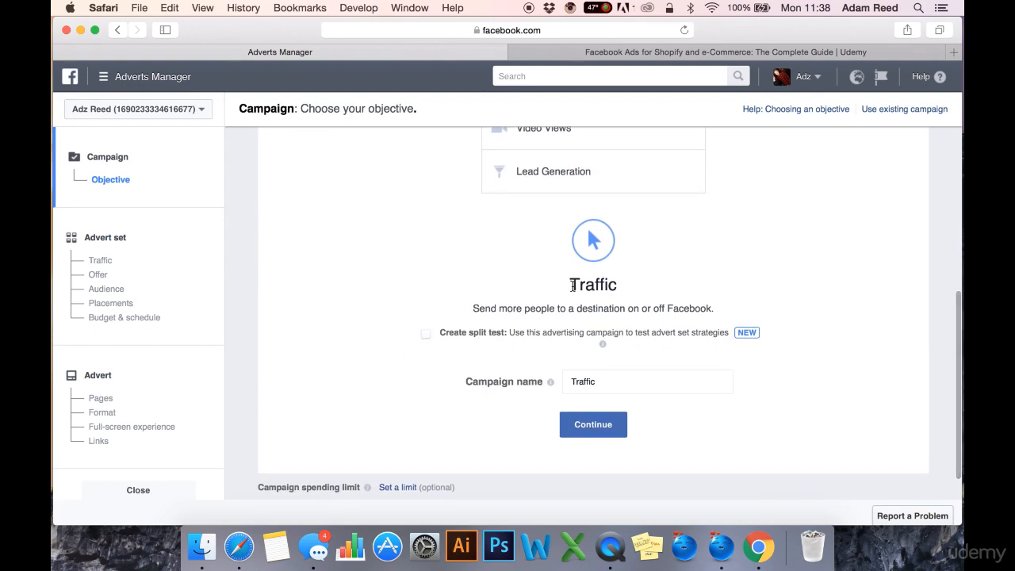
double_click(595, 380)
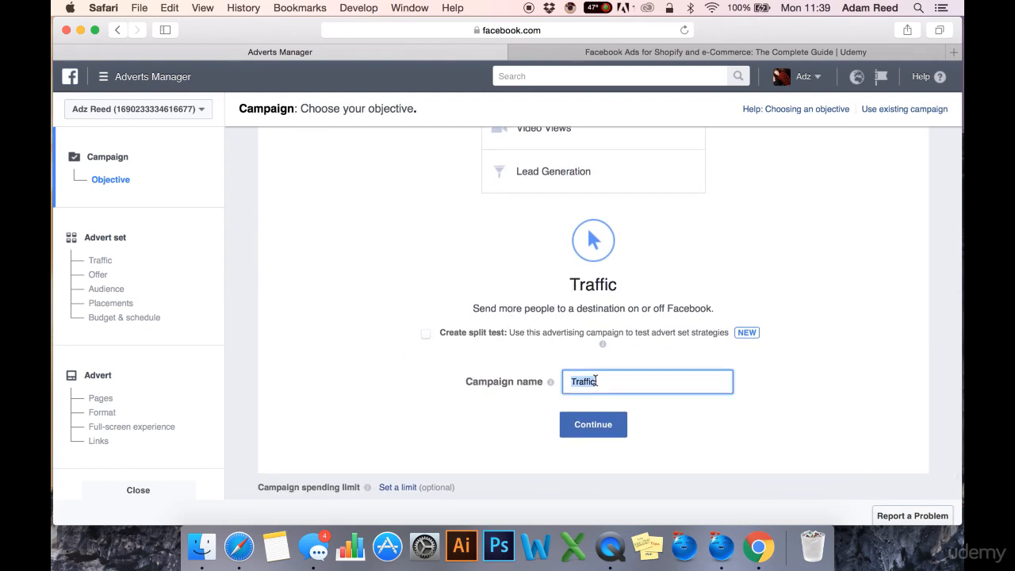
type("insert")
key("BackSpace")
key("BackSpace")
key("BackSpace")
key("BackSpace")
key("BackSpace")
key("BackSpace")
type("Traffic || Udemy Course")
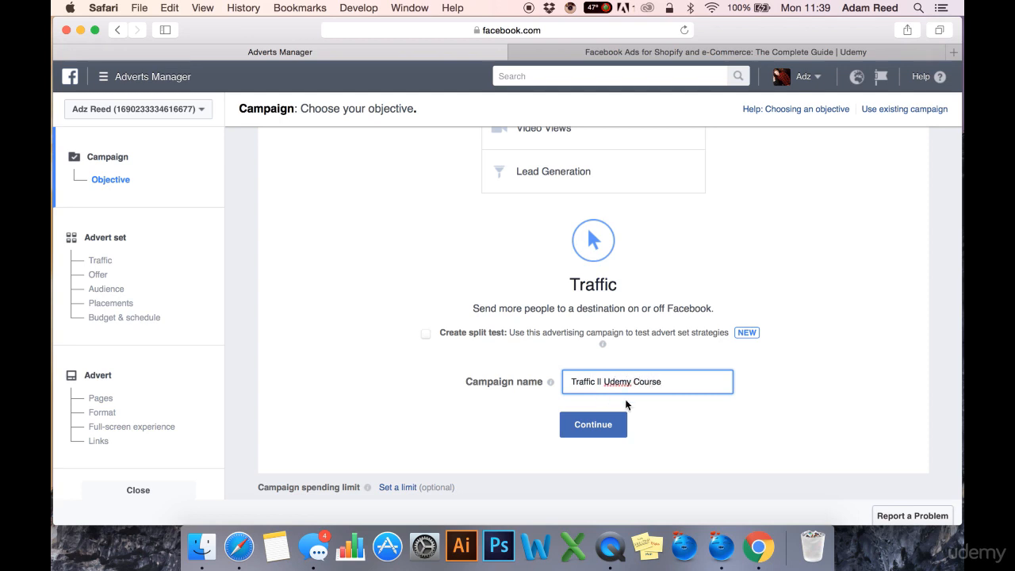
type(" || FB Ads")
left_click_drag(705, 381, 562, 374)
left_click(624, 408)
left_click(594, 425)
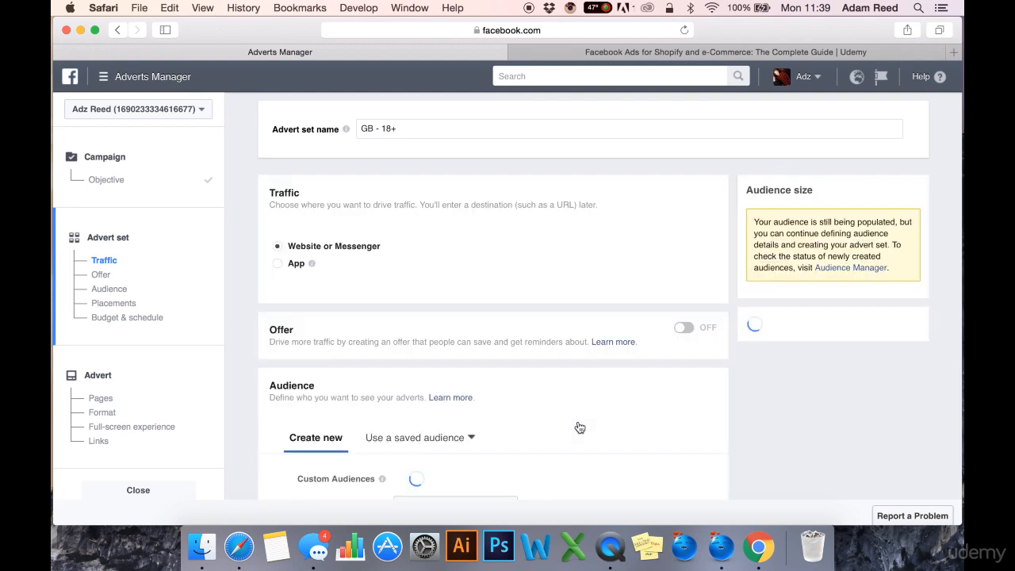
- Replace the default advert set name with "FB Ads Course II UK II M+F II 20-54"
triple_click(447, 131)
key("BackSpace")
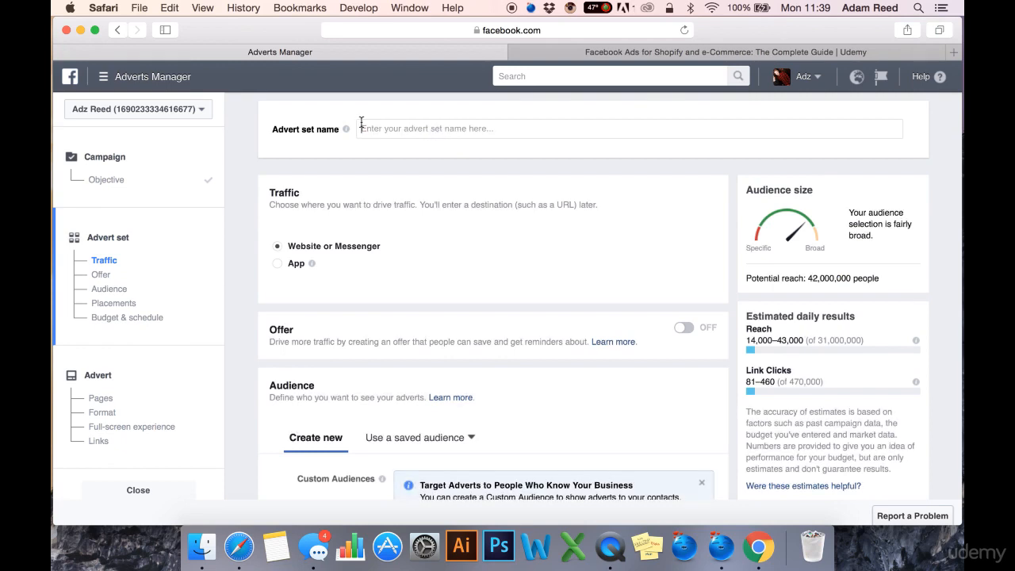
mouse_move(346, 135)
scroll(498, 167, "down", 2)
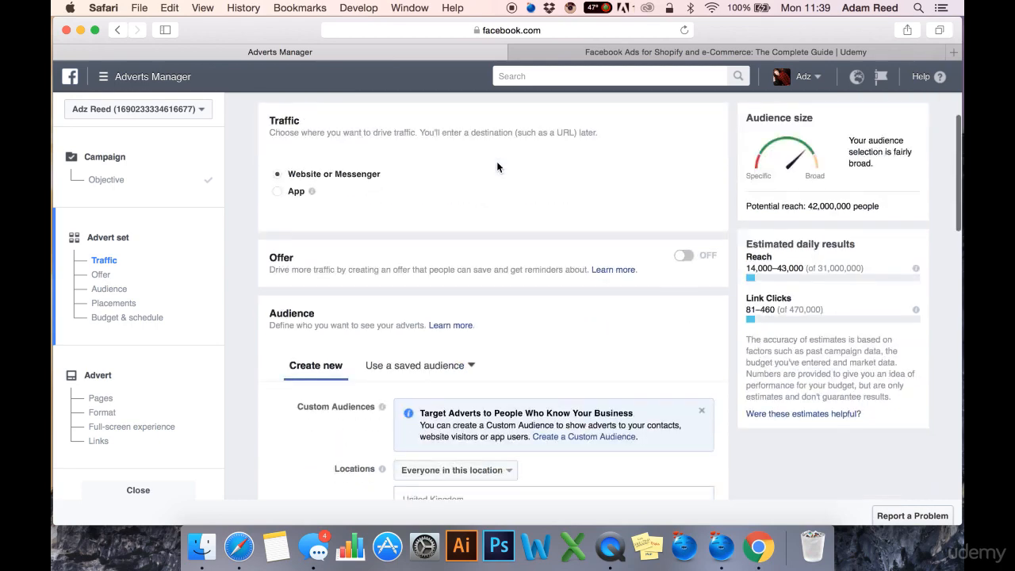
scroll(497, 167, "down", 10)
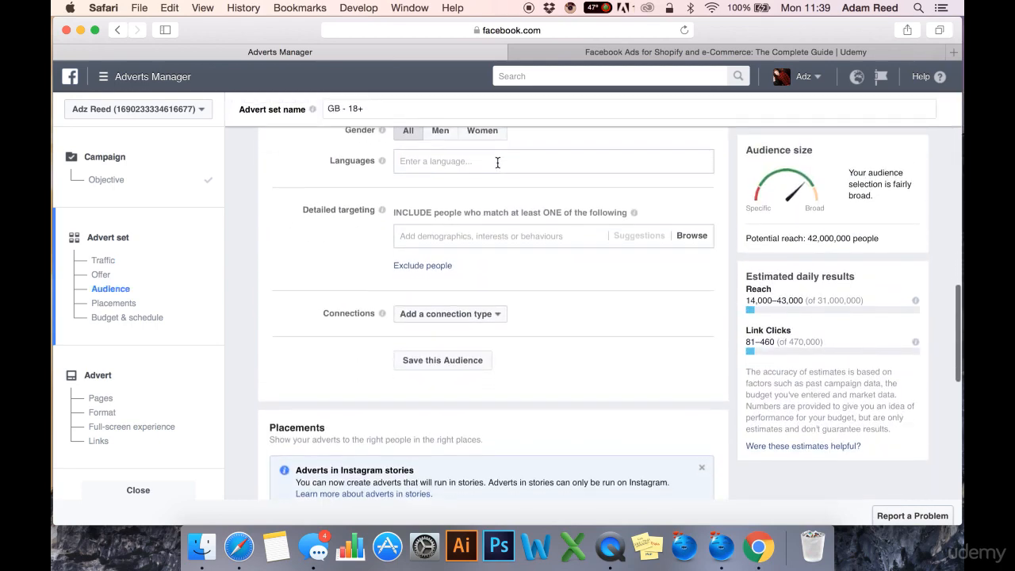
scroll(498, 163, "down", 10)
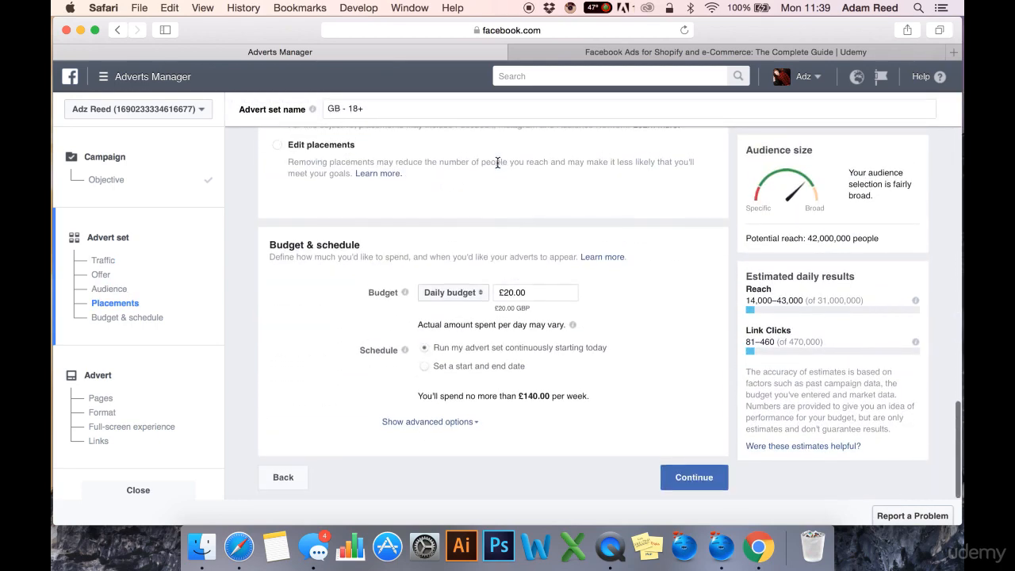
scroll(497, 165, "up", 10)
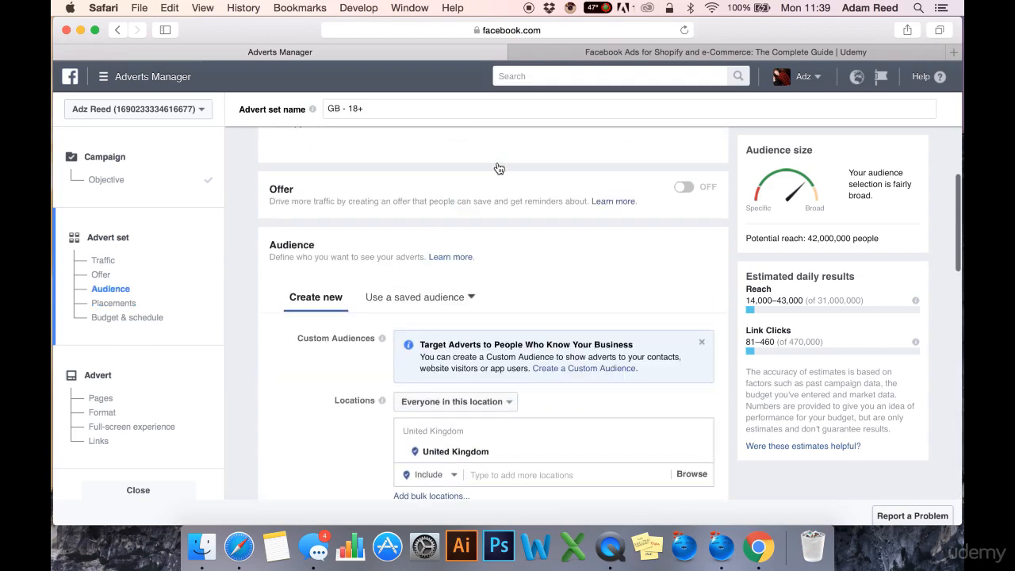
scroll(498, 168, "up", 5)
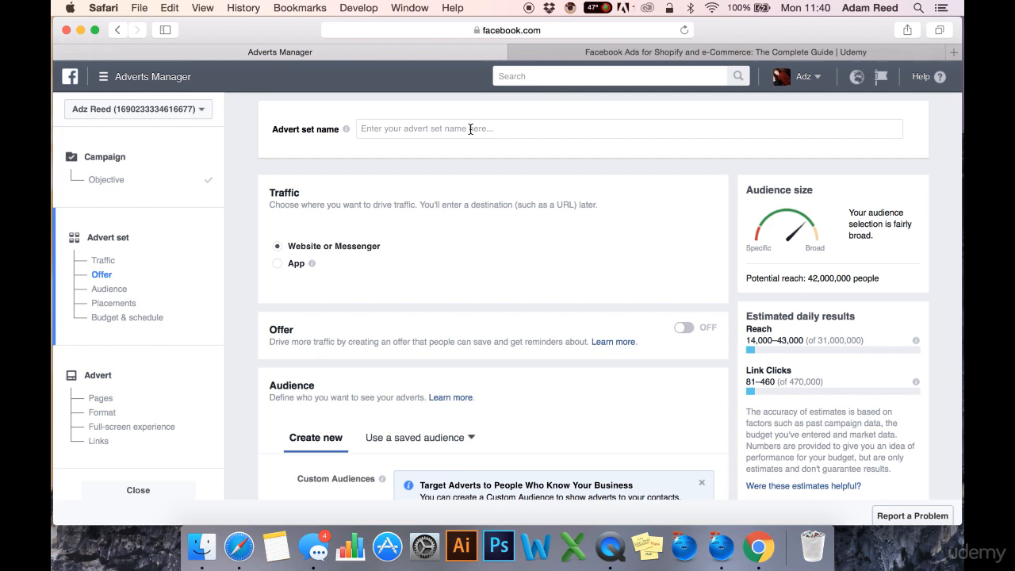
type("FB Ads")
type(" C")
type("our")
type("se ")
type("II")
type(" UK ")
type("II ")
type("M+F")
type(" II")
type(" 20")
type("-5")
type("4")
type(" ||")
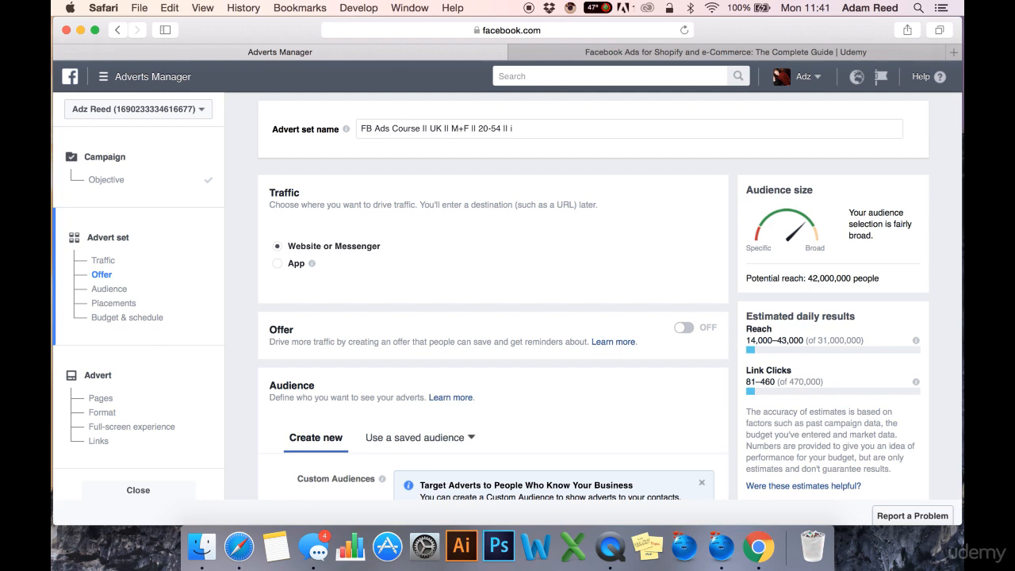
- Try adding "II Instagram Only" to the end of the advert set name, and remove it again
type("Phone ONL")
key("BackSpace")
key("BackSpace")
key("BackSpace")
key("BackSpace")
key("BackSpace")
key("BackSpace")
key("BackSpace")
key("BackSpace")
key("BackSpace")
key("BackSpace")
type("Instagram Only")
left_click_drag(624, 125, 512, 131)
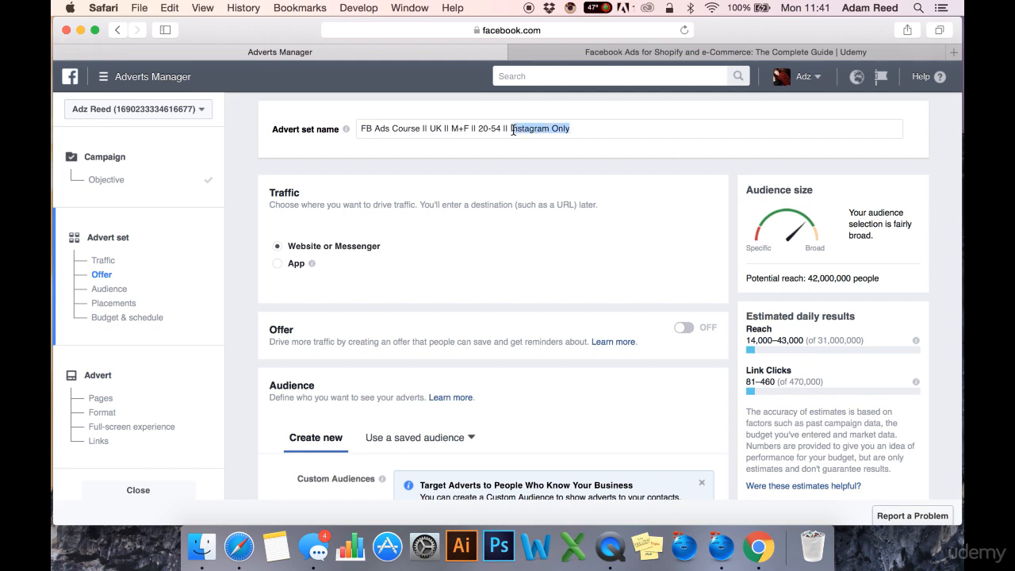
key("BackSpace")
key("BackSpace")
key("BackSpace")
key("BackSpace")
key("BackSpace")
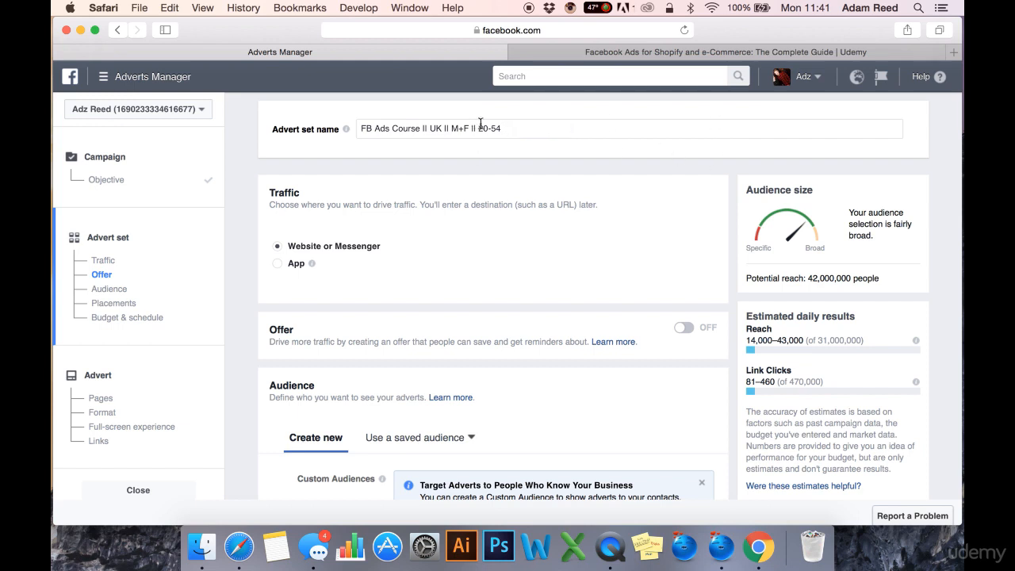
- Dismiss the offer tip, try App as the traffic destination and set it back to Website or Messenger
left_click_drag(511, 129, 357, 129)
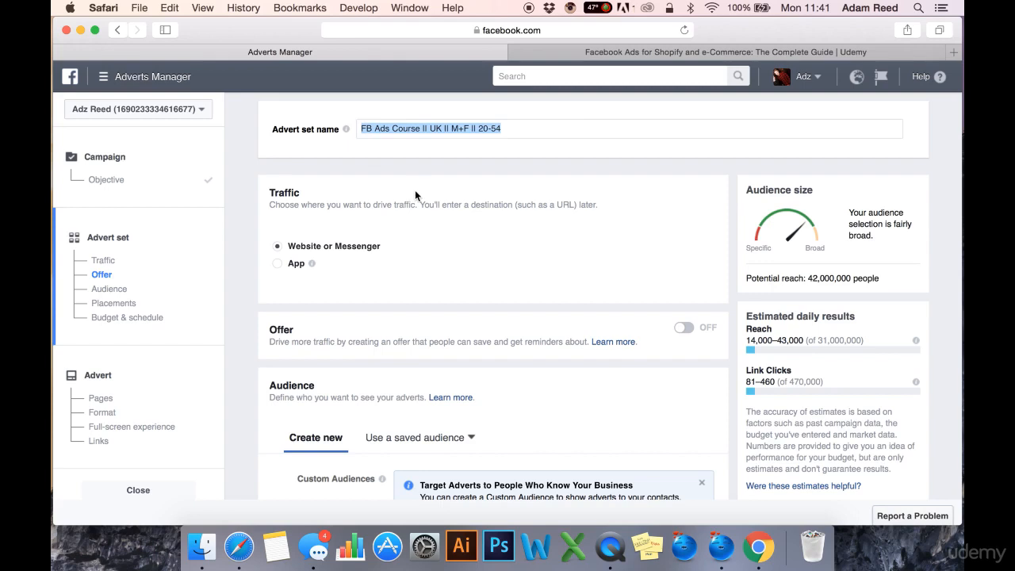
scroll(415, 189, "down", 2)
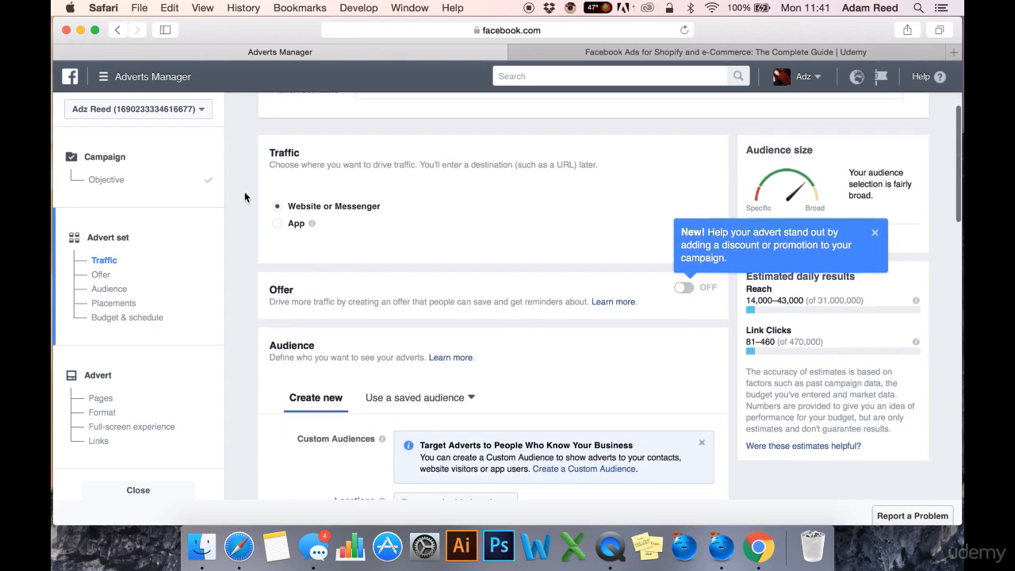
left_click(875, 231)
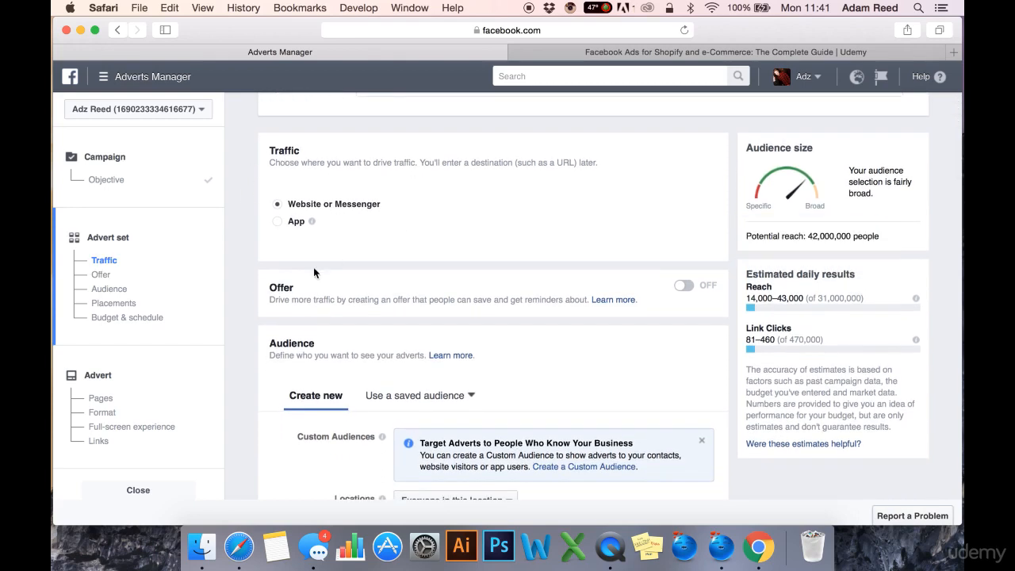
left_click(296, 222)
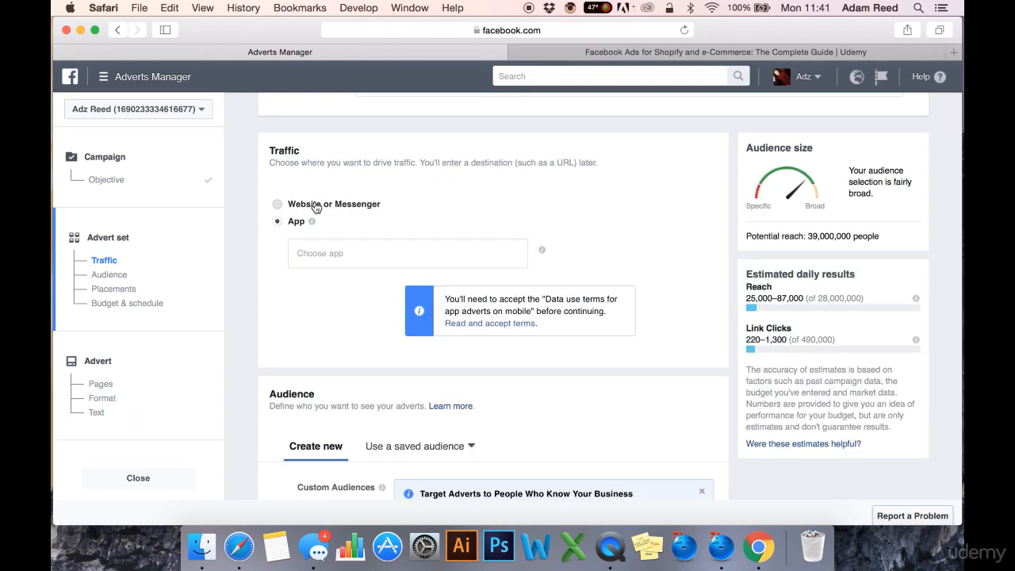
left_click(316, 207)
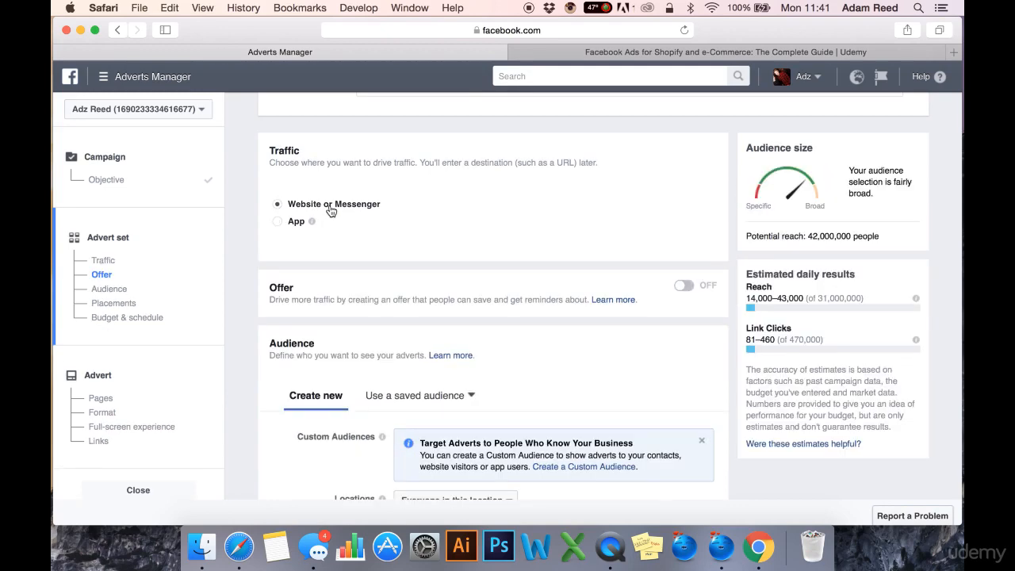
- Dismiss the notice about targeting people who know your business in the Custom Audiences setting
scroll(374, 253, "down", 5)
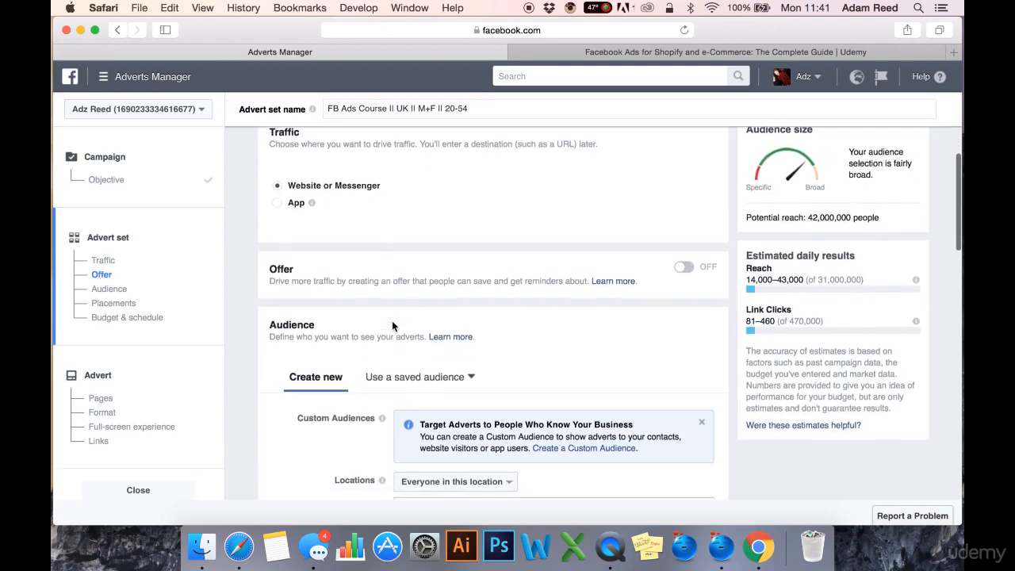
scroll(394, 327, "down", 5)
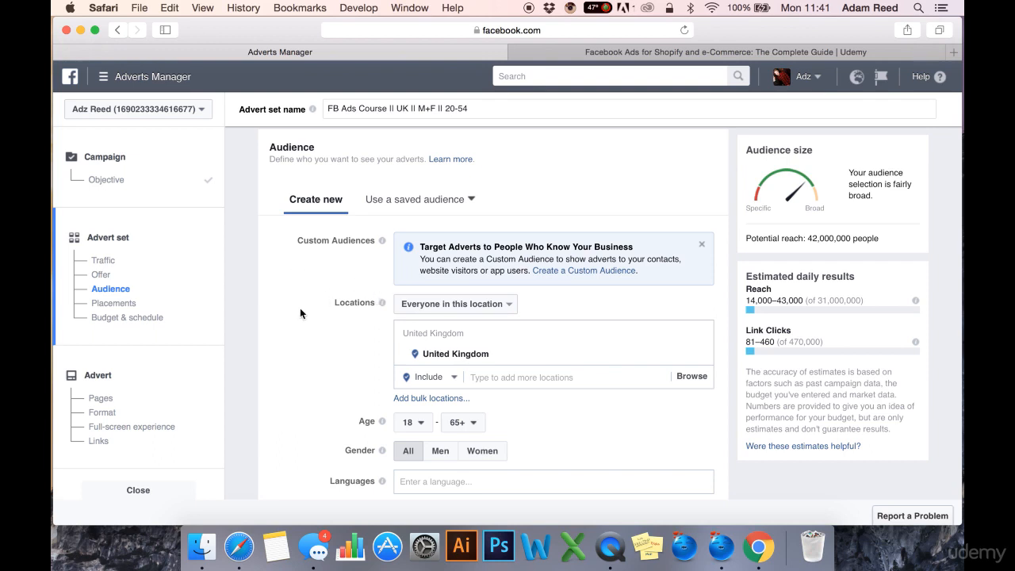
scroll(297, 313, "down", 1)
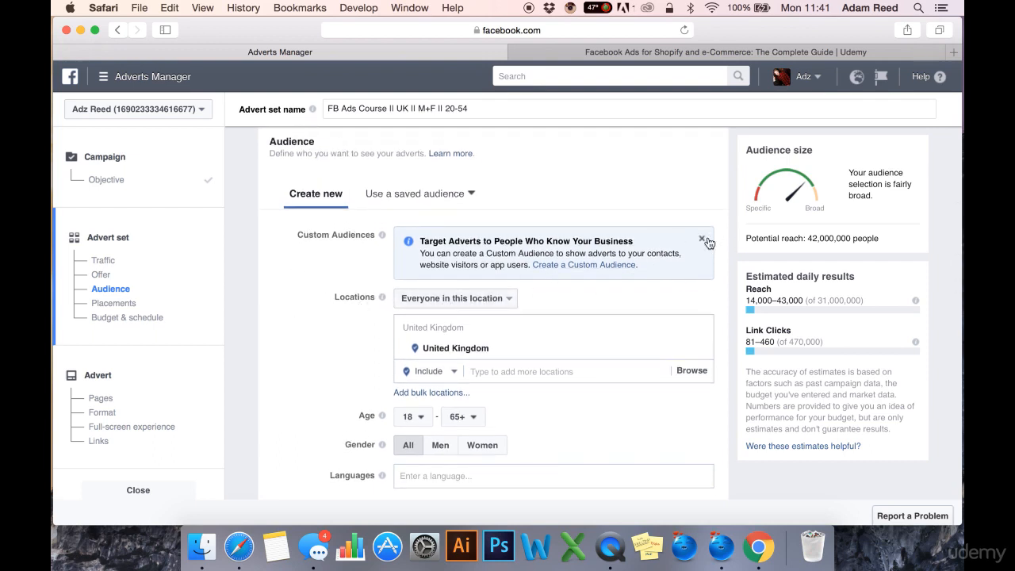
left_click(702, 240)
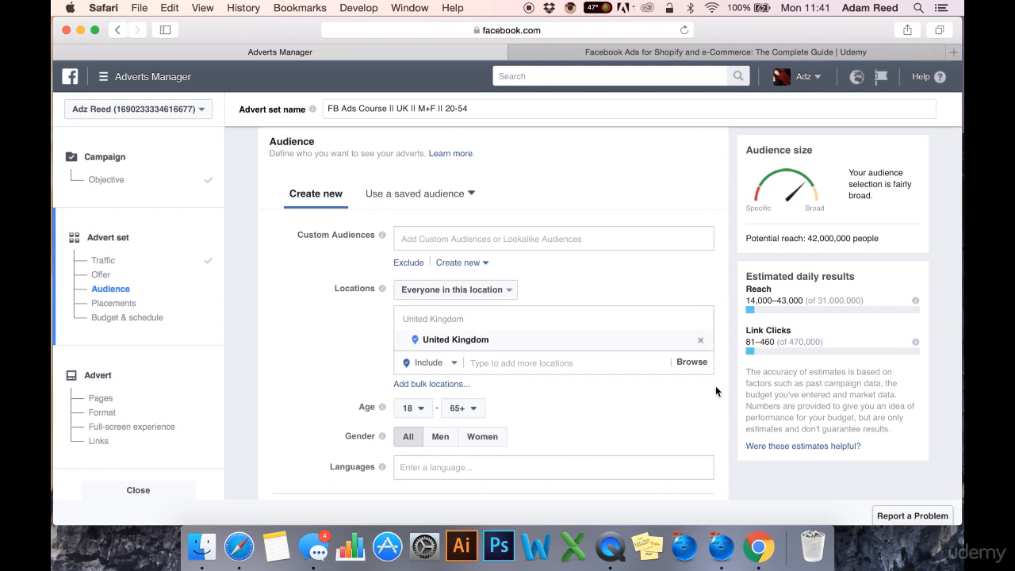
- Examine the audience settings for custom audiences, locations, age, gender, languages, detailed targeting and connections
scroll(312, 341, "down", 1)
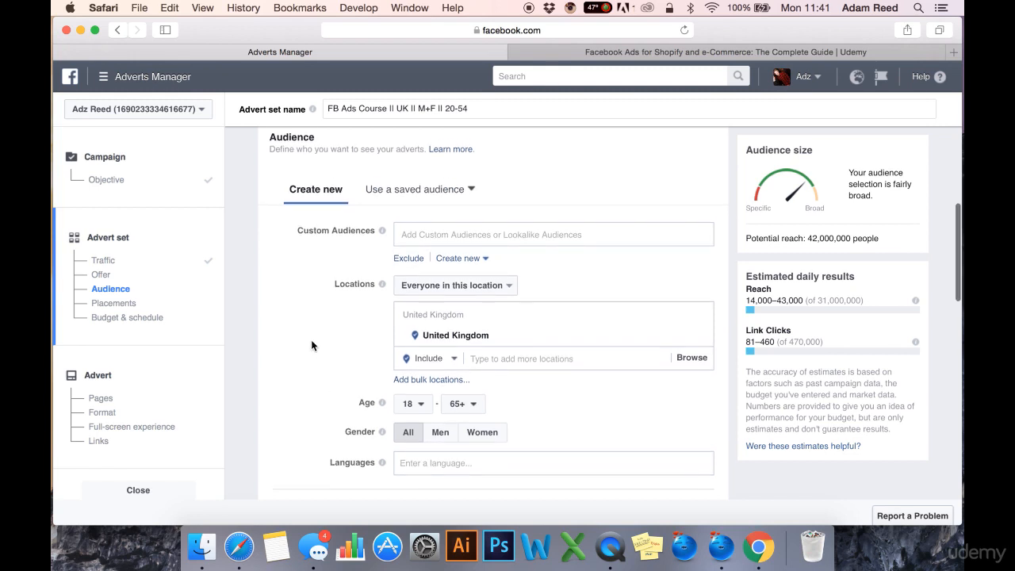
scroll(311, 345, "down", 3)
scroll(312, 342, "down", 5)
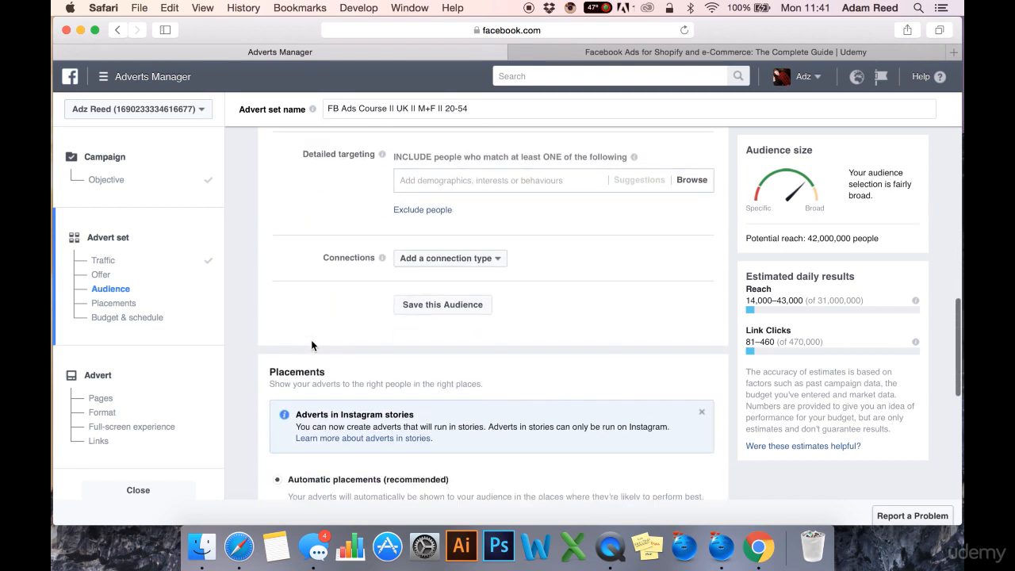
scroll(314, 212, "up", 8)
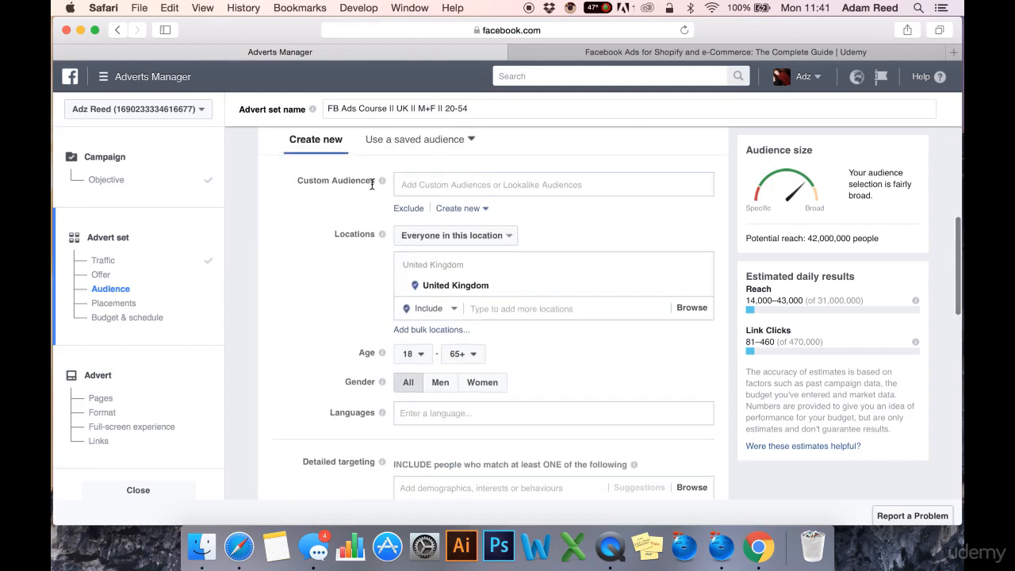
scroll(460, 317, "down", 5)
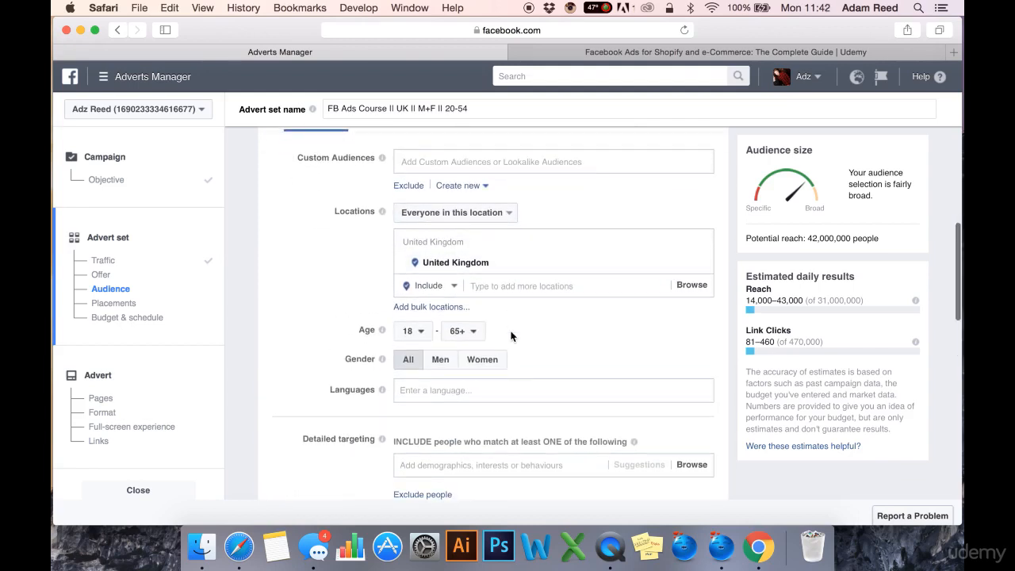
scroll(472, 380, "down", 1)
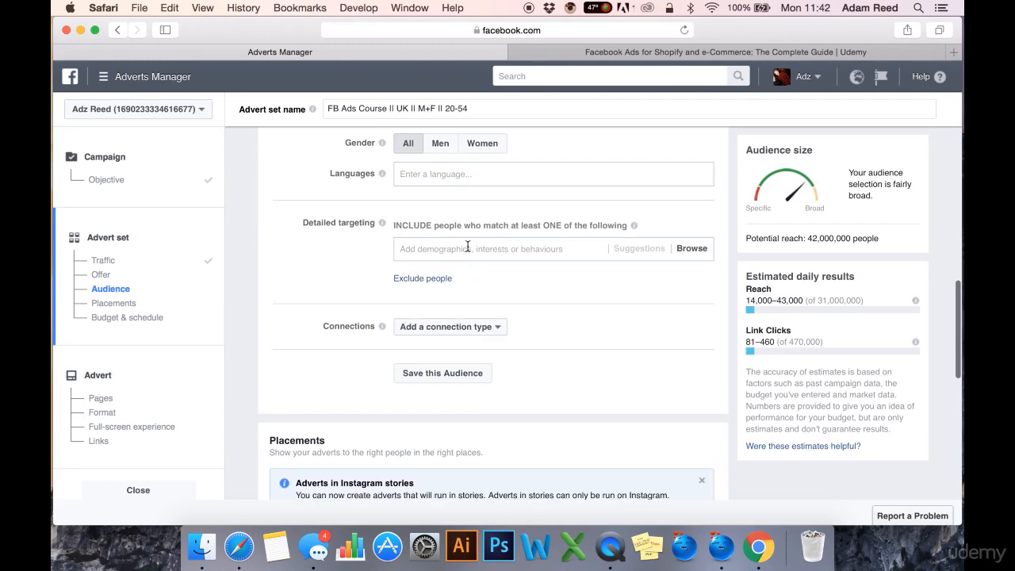
scroll(488, 270, "down", 2)
scroll(483, 263, "down", 5)
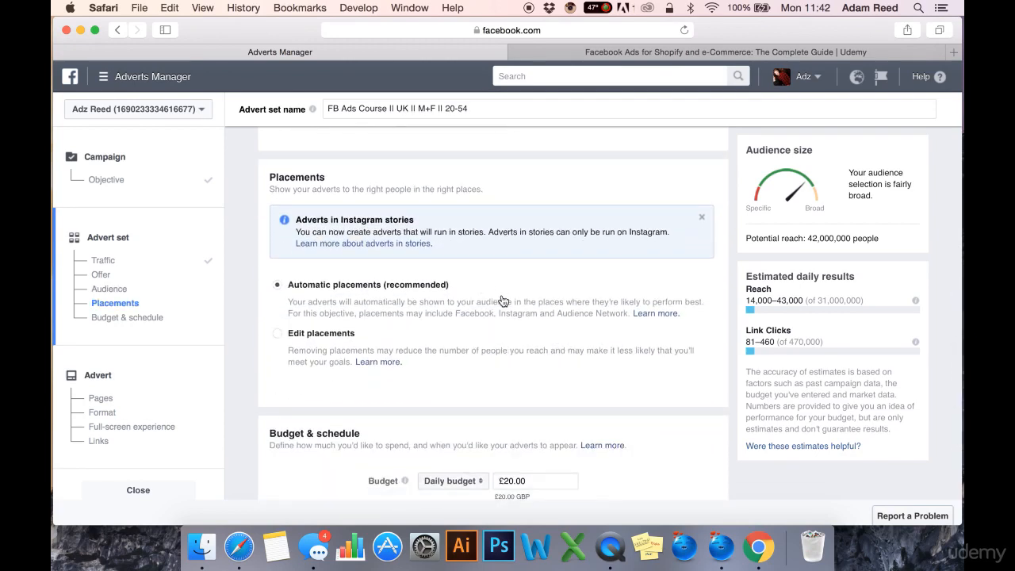
- Dismiss the Instagram stories notice under Placements and switch from automatic placements to Edit placements
left_click(702, 218)
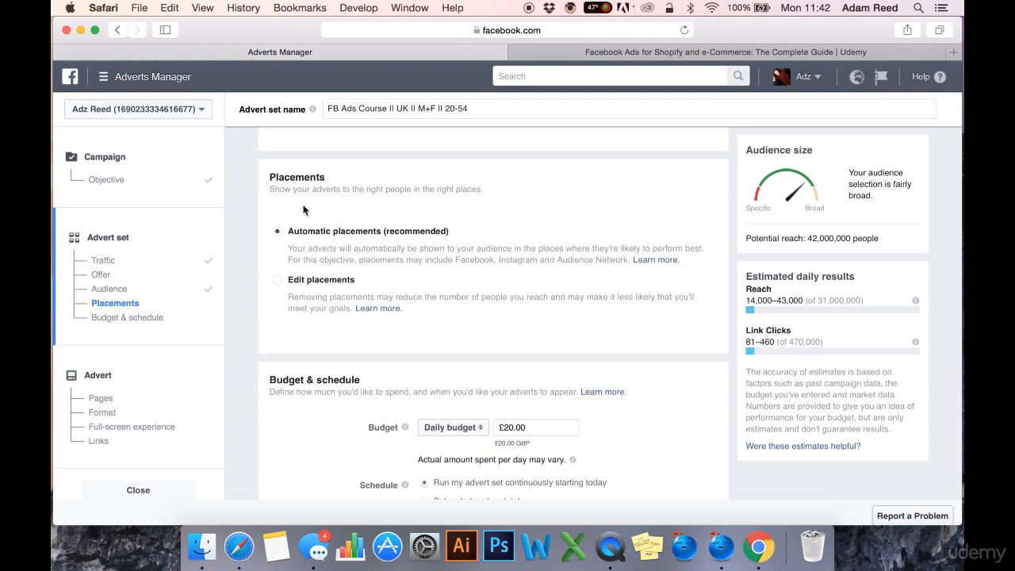
scroll(306, 211, "down", 1)
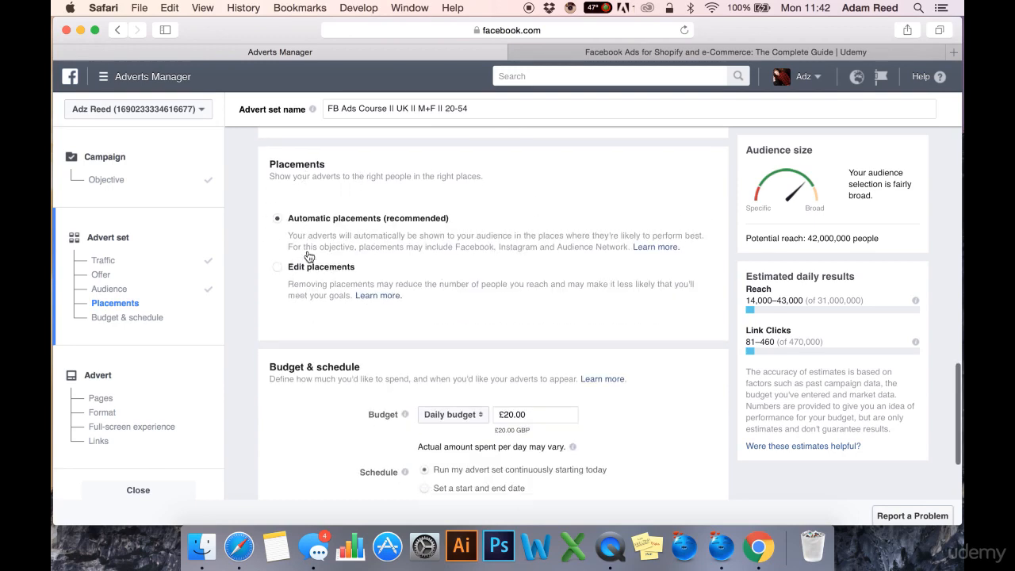
scroll(331, 250, "down", 1)
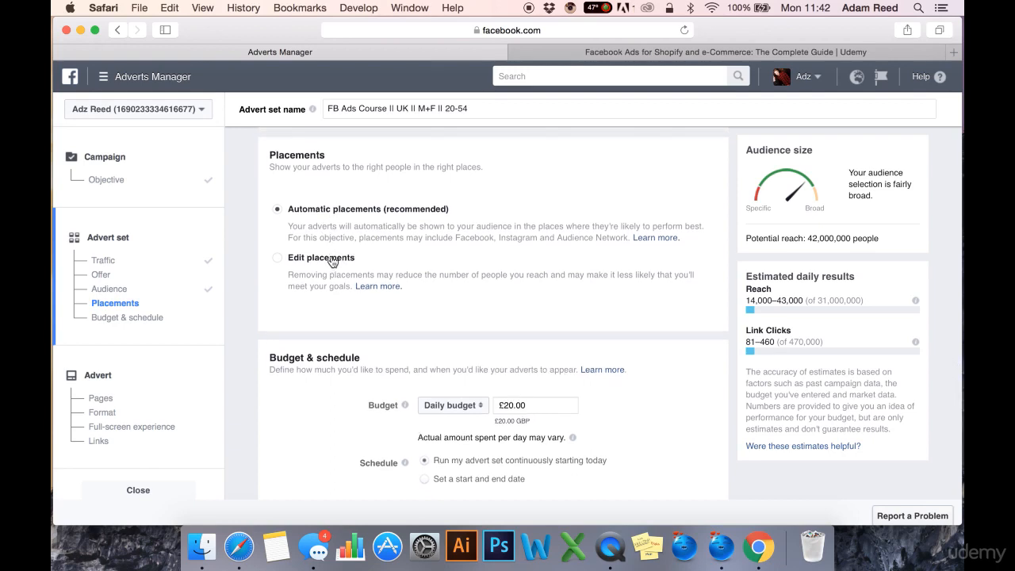
left_click(331, 260)
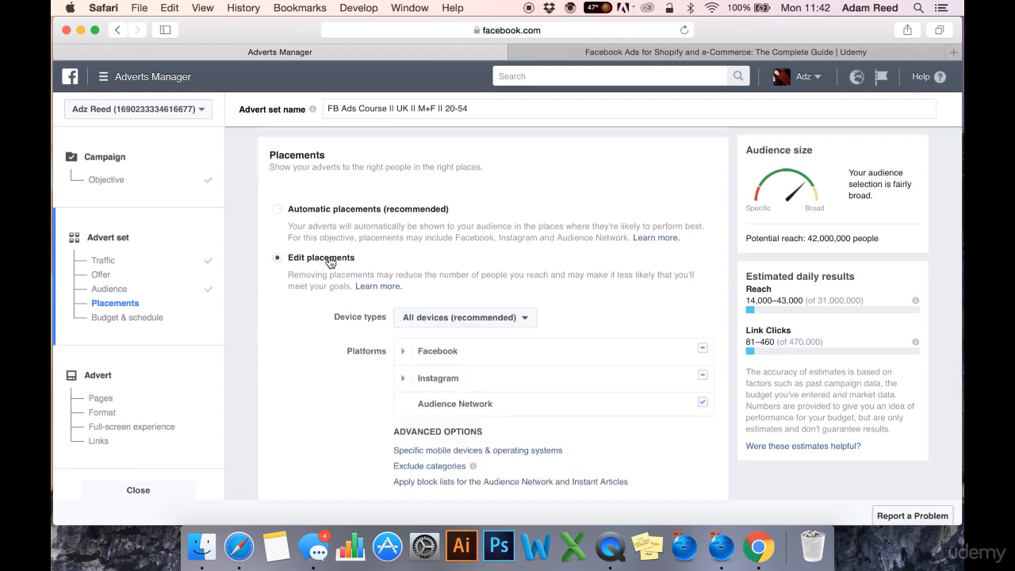
- Expand the Facebook and Instagram platforms and review their individual placements and the advanced options
scroll(341, 277, "down", 5)
left_click(402, 294)
scroll(401, 349, "down", 3)
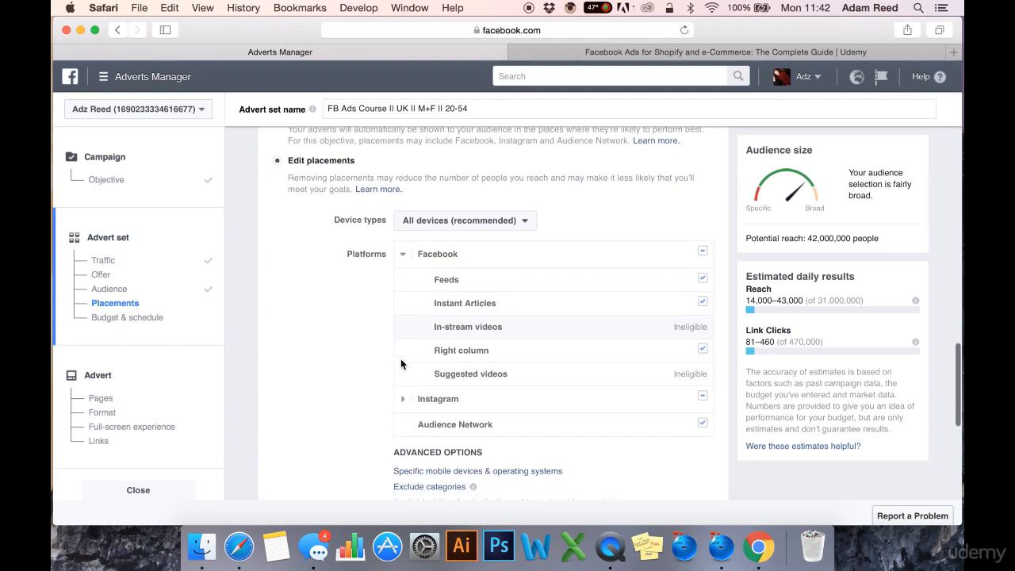
left_click(401, 372)
scroll(377, 377, "down", 1)
scroll(375, 376, "up", 2)
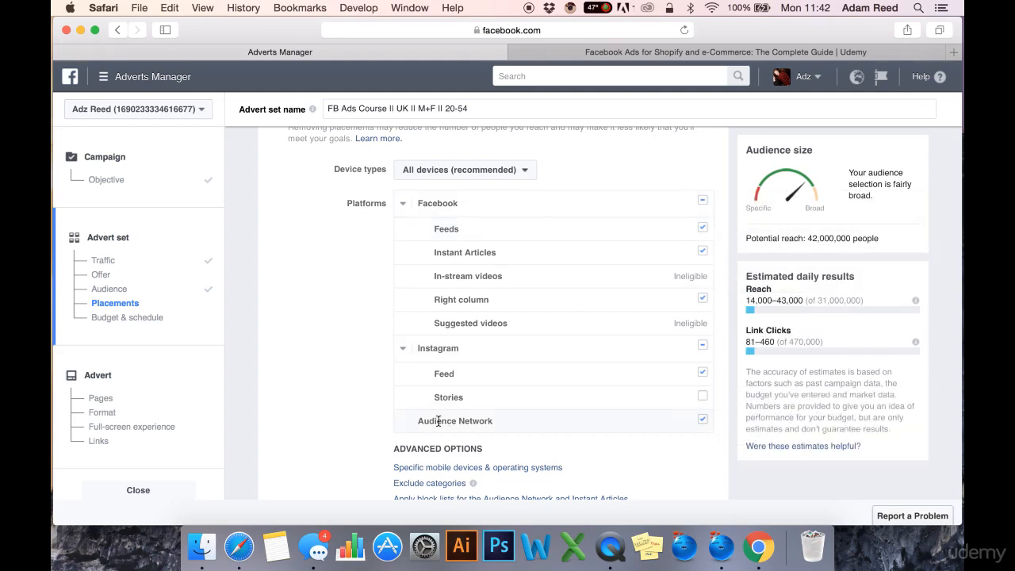
scroll(330, 373, "down", 5)
scroll(334, 383, "down", 2)
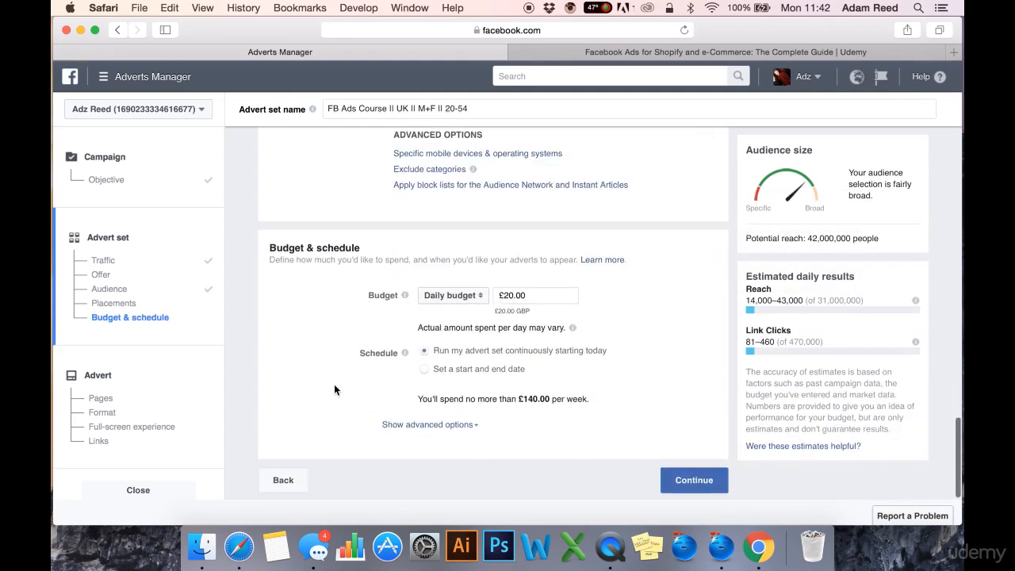
- Examine the Budget & schedule section, including the daily budget and the scheduling options
left_click_drag(367, 243, 270, 249)
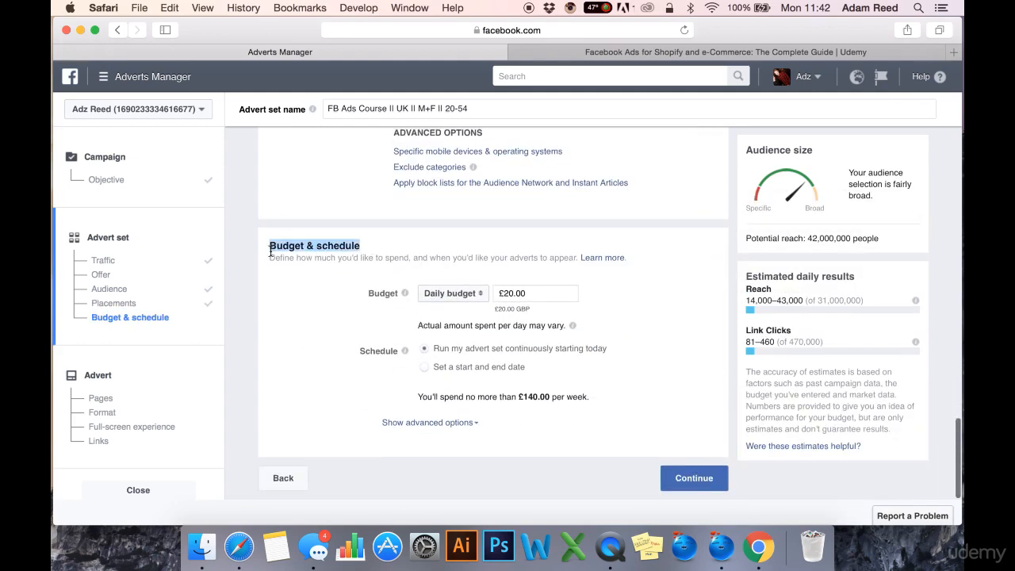
left_click(322, 267)
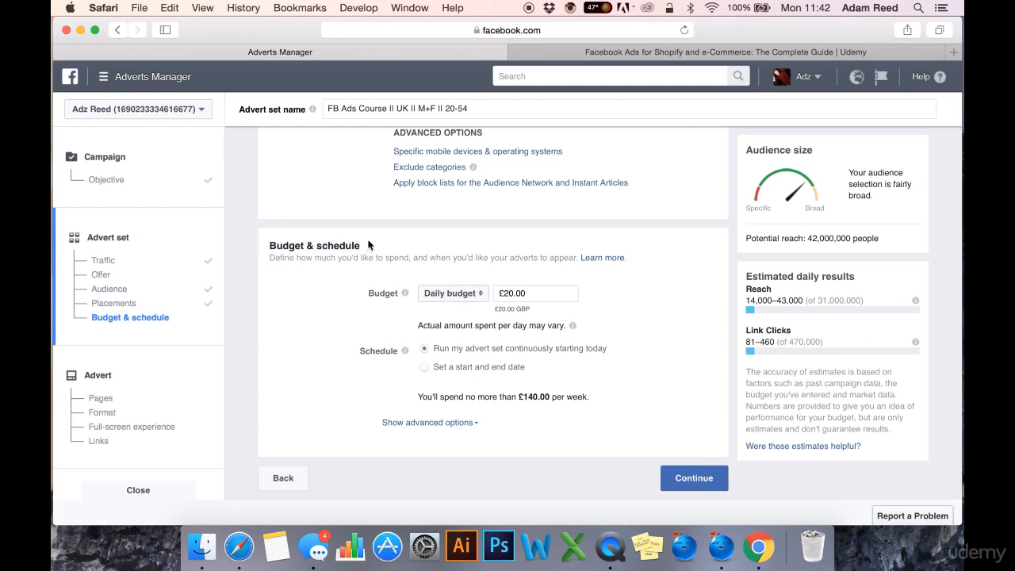
scroll(373, 238, "up", 1)
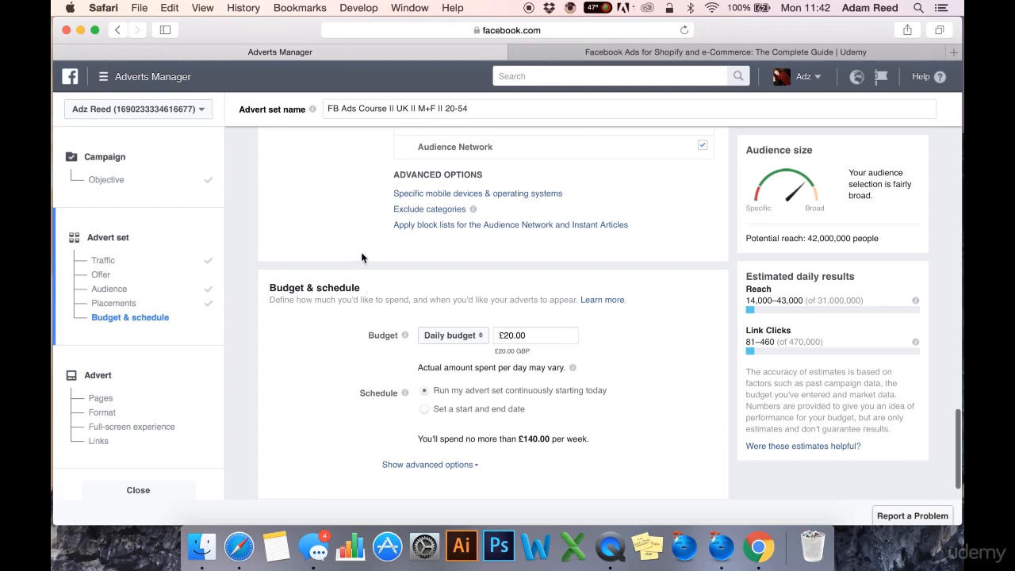
scroll(365, 301, "up", 1)
left_click_drag(345, 307, 268, 308)
left_click(329, 302)
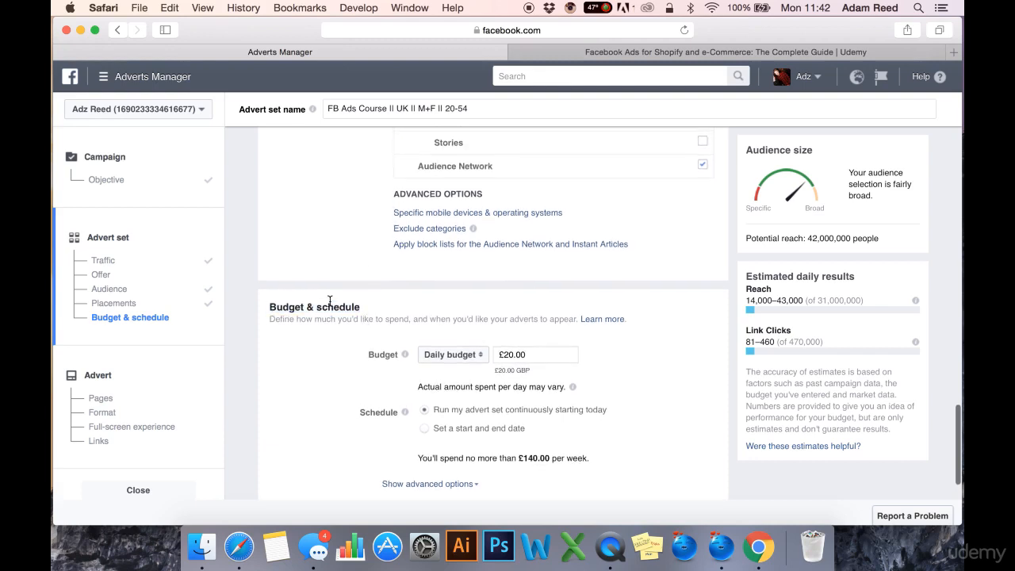
scroll(286, 293, "down", 1)
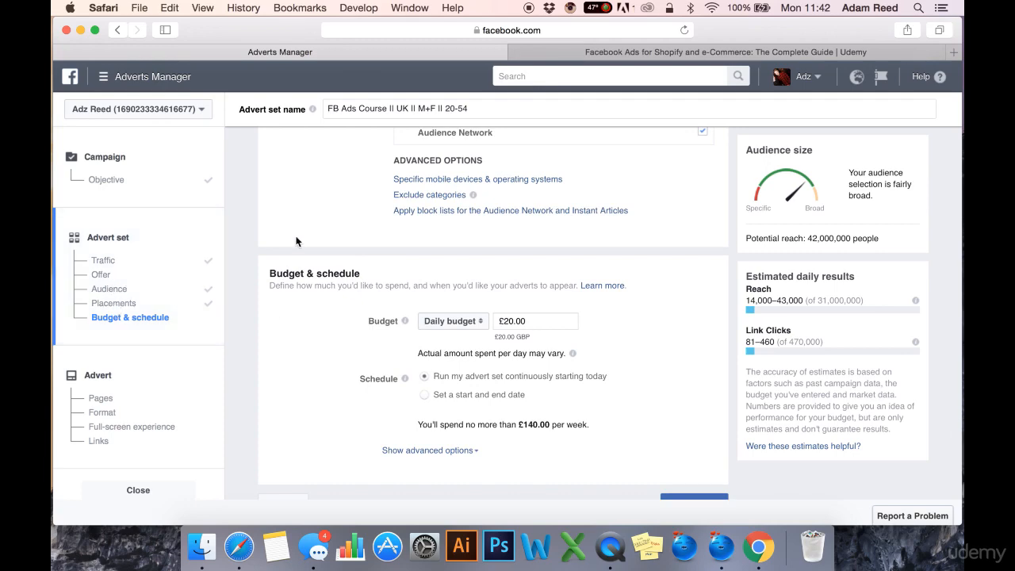
scroll(317, 254, "down", 1)
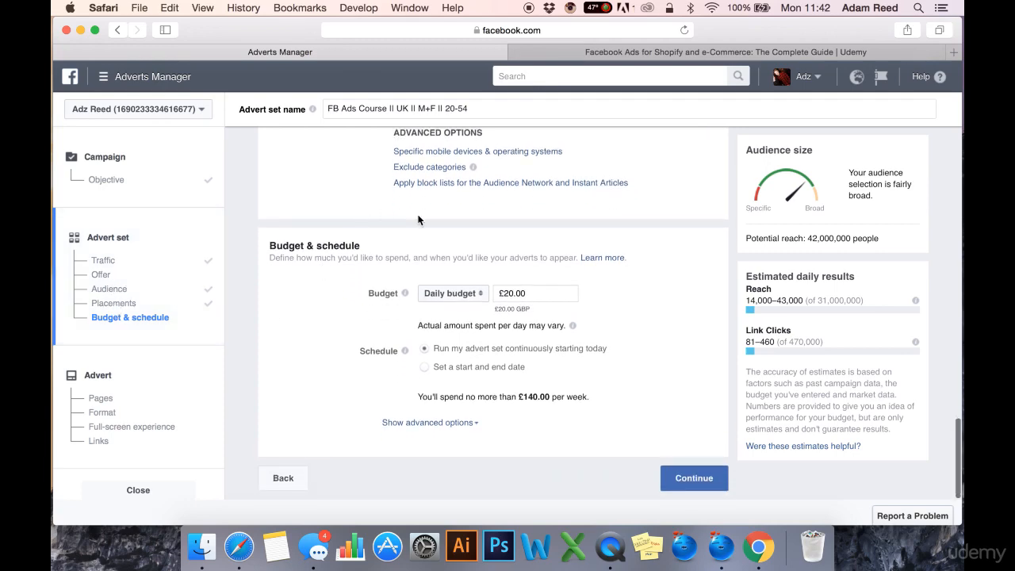
- Review the advert set's Traffic, Offer, Audience, Placements and Budget & schedule sections and continue to the advert level
scroll(419, 220, "up", 15)
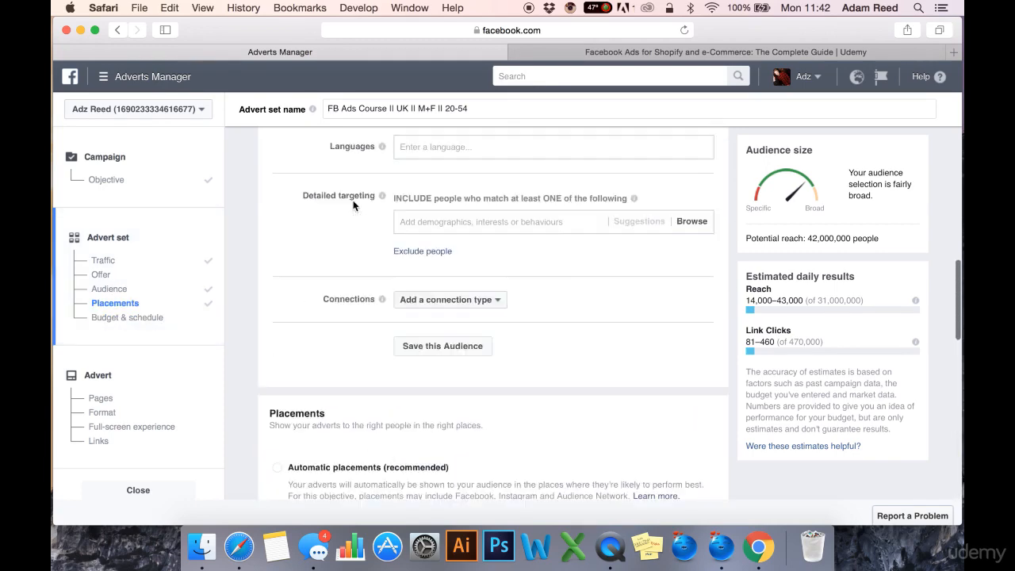
scroll(354, 205, "up", 12)
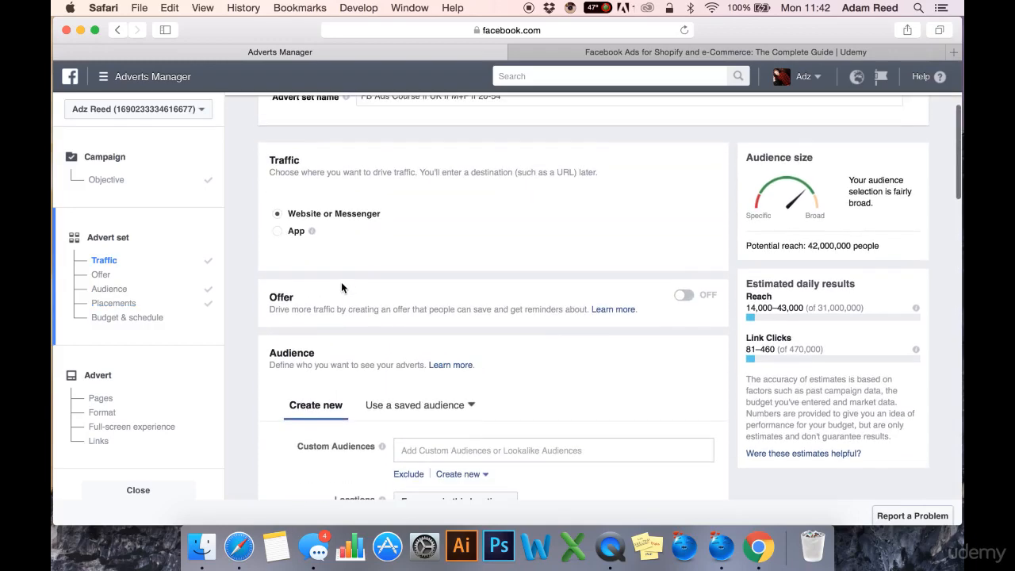
scroll(318, 305, "down", 10)
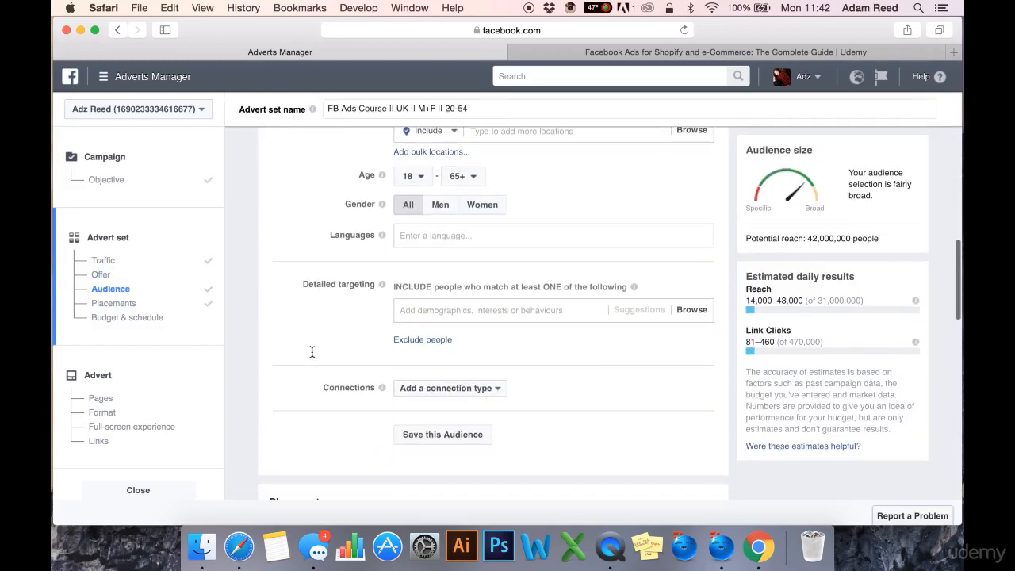
scroll(312, 352, "down", 15)
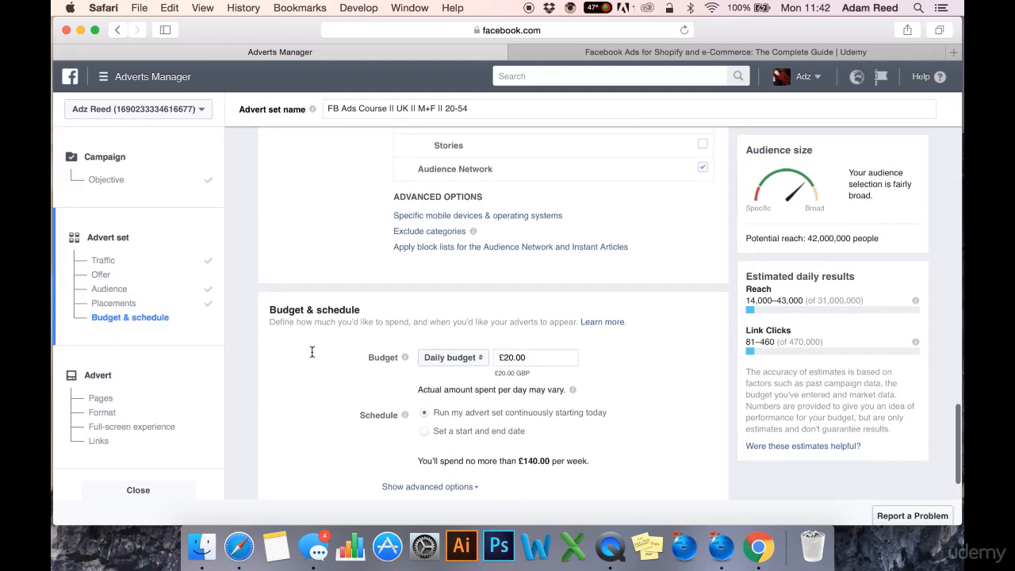
scroll(312, 352, "down", 2)
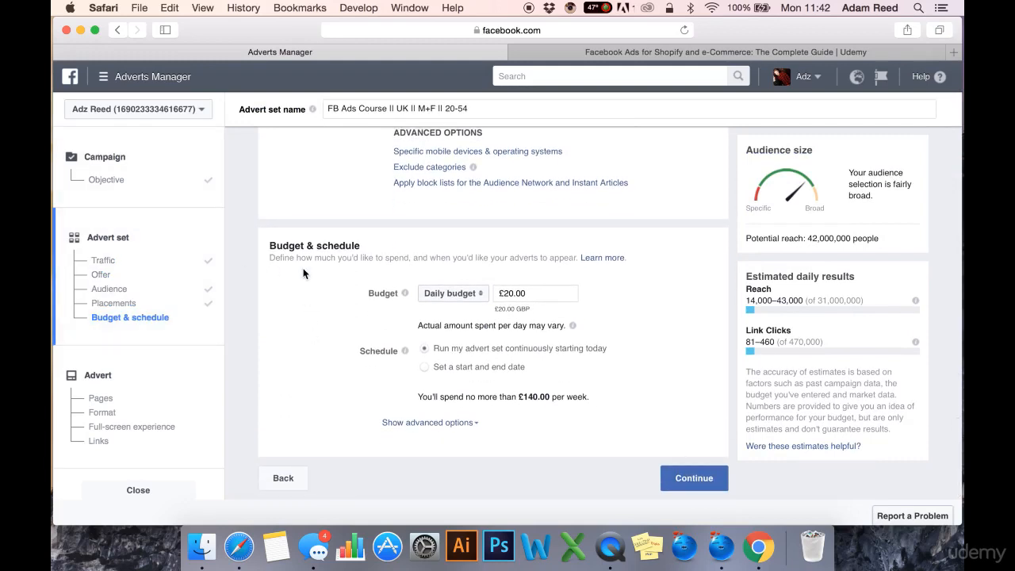
scroll(368, 222, "up", 4)
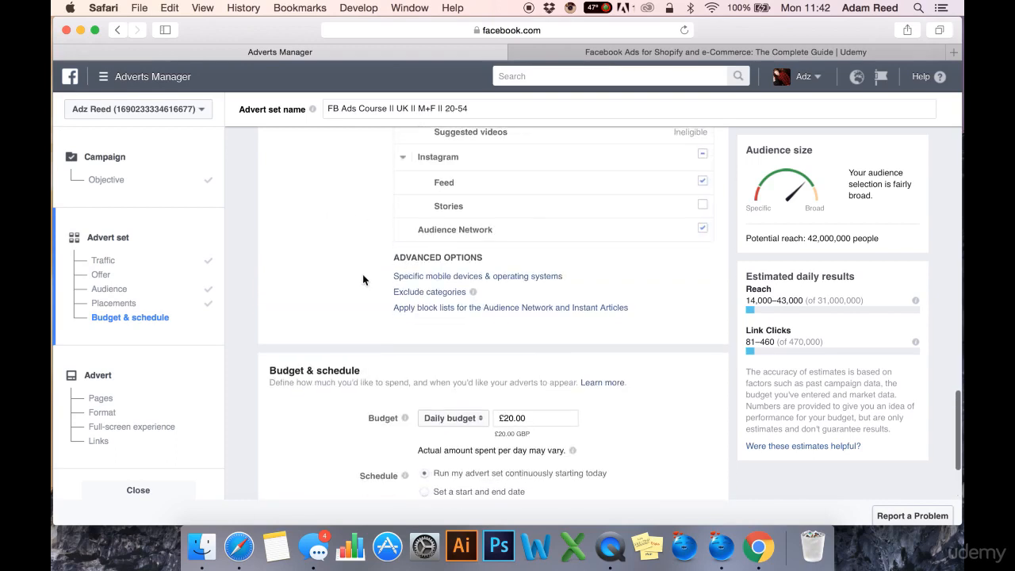
scroll(363, 278, "down", 4)
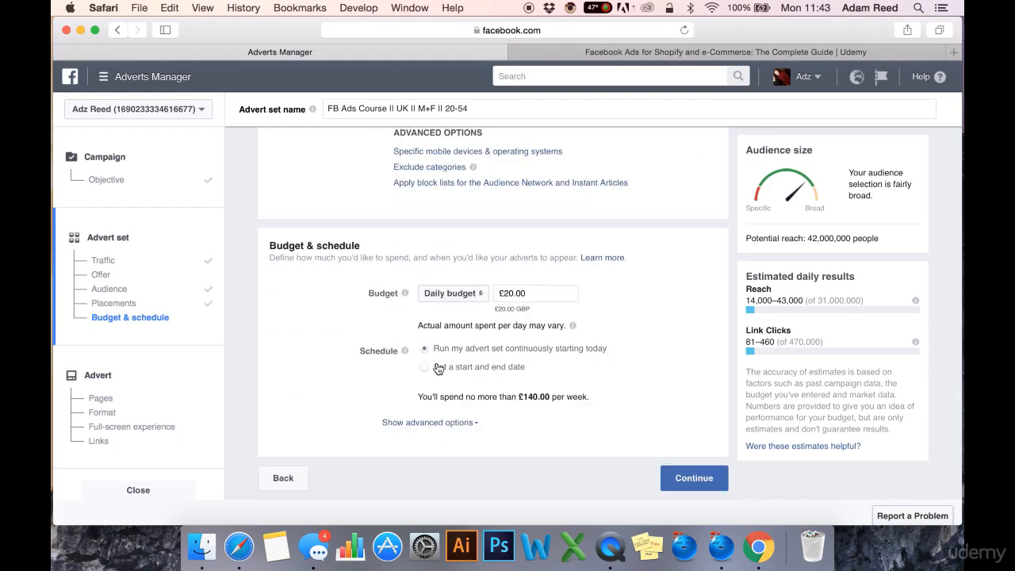
scroll(605, 315, "up", 10)
scroll(605, 315, "up", 10)
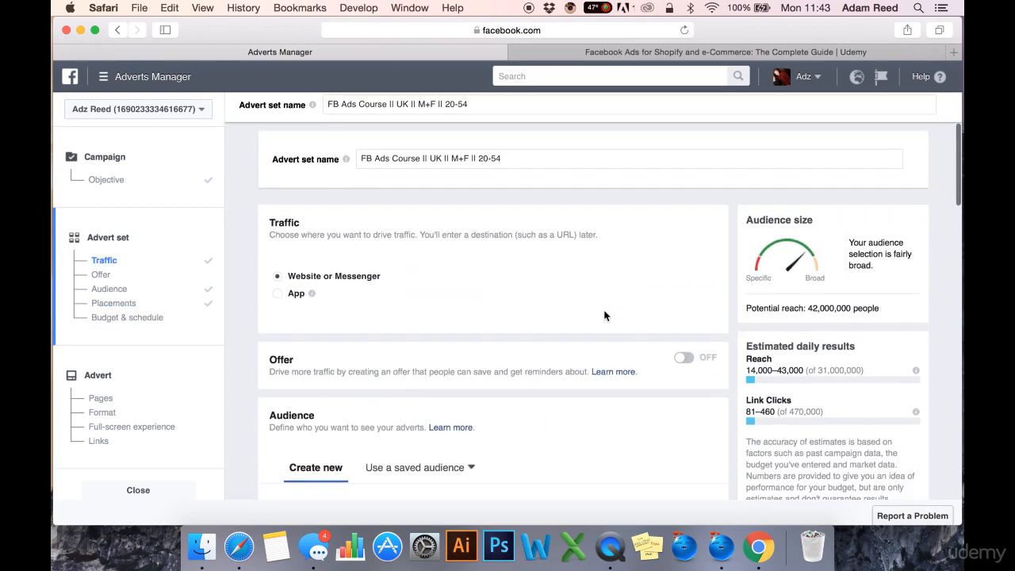
scroll(605, 314, "down", 5)
scroll(582, 381, "down", 15)
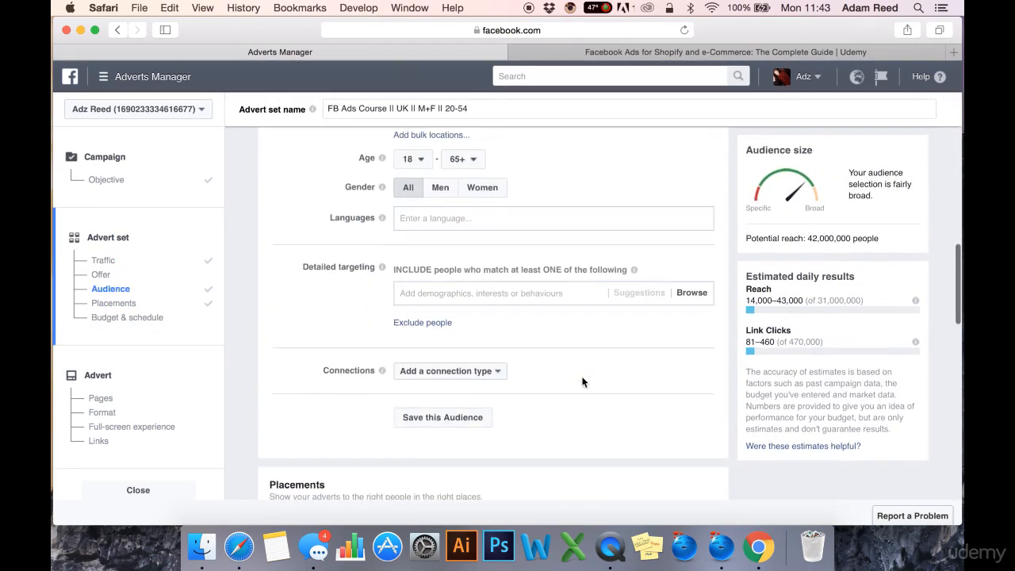
left_click(682, 478)
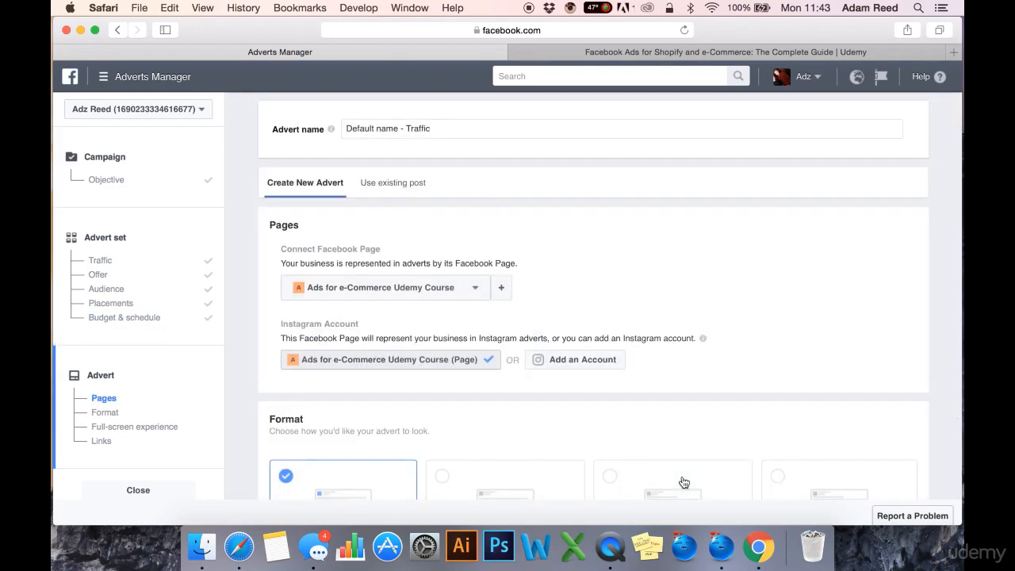
- Name the advert "Carousel of Student Testimonials" and check what the advert name is used for
left_click(99, 384)
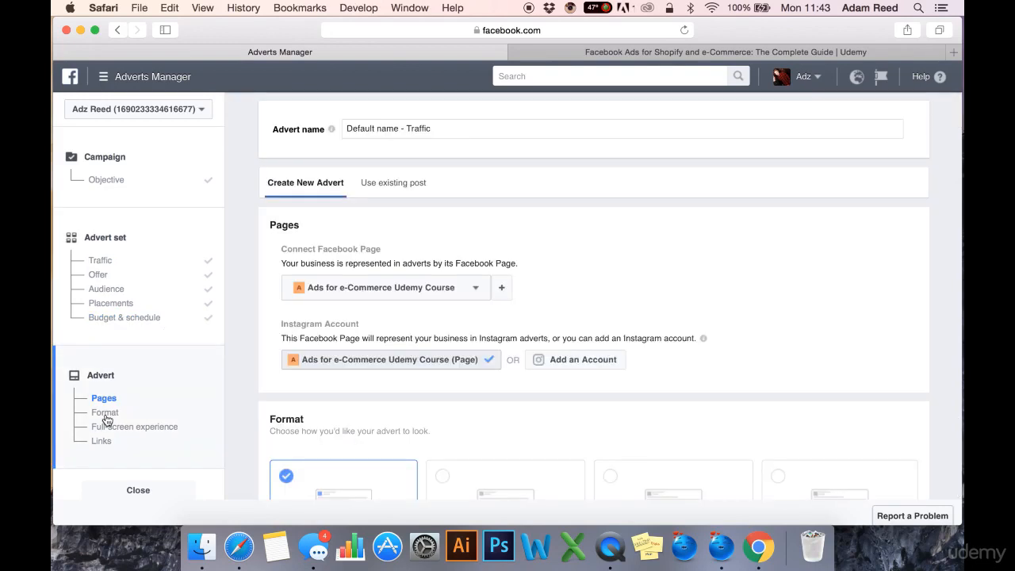
triple_click(459, 128)
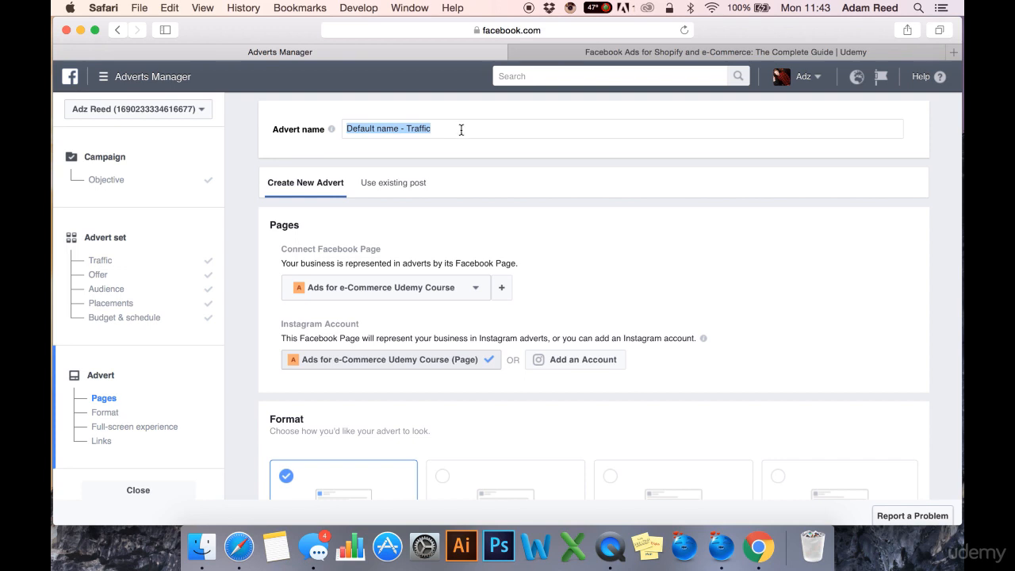
left_click(541, 185)
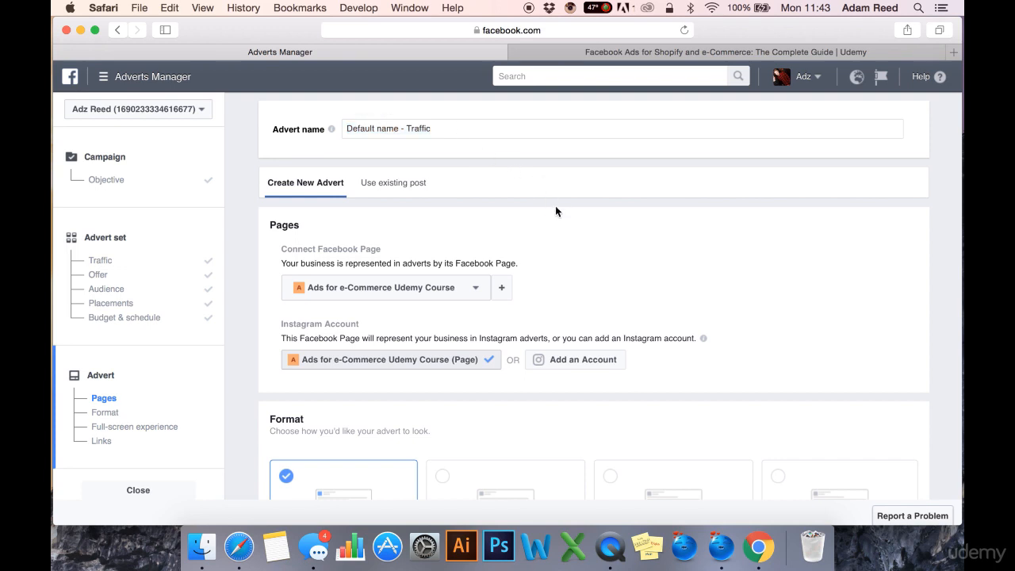
triple_click(521, 127)
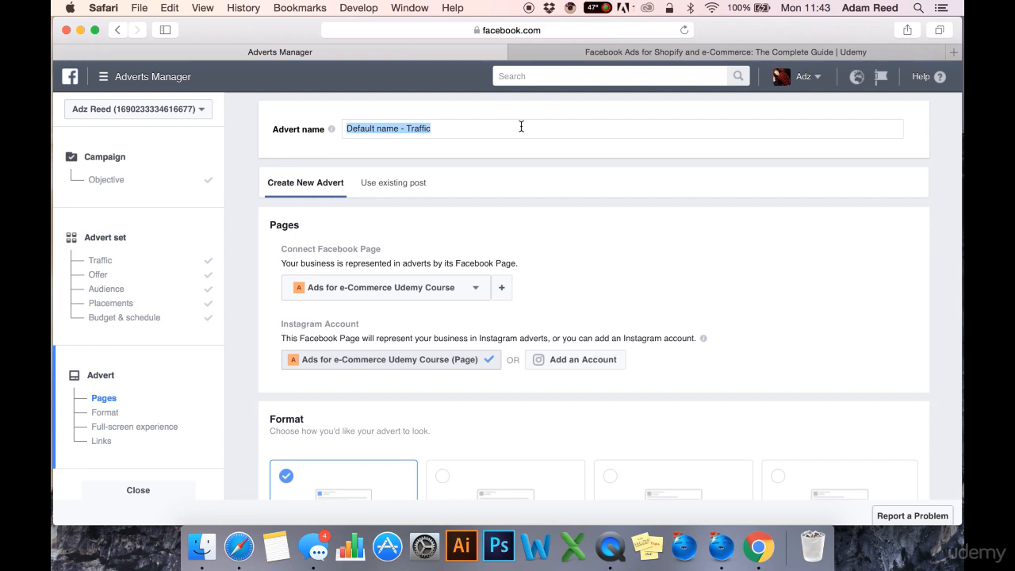
type("C")
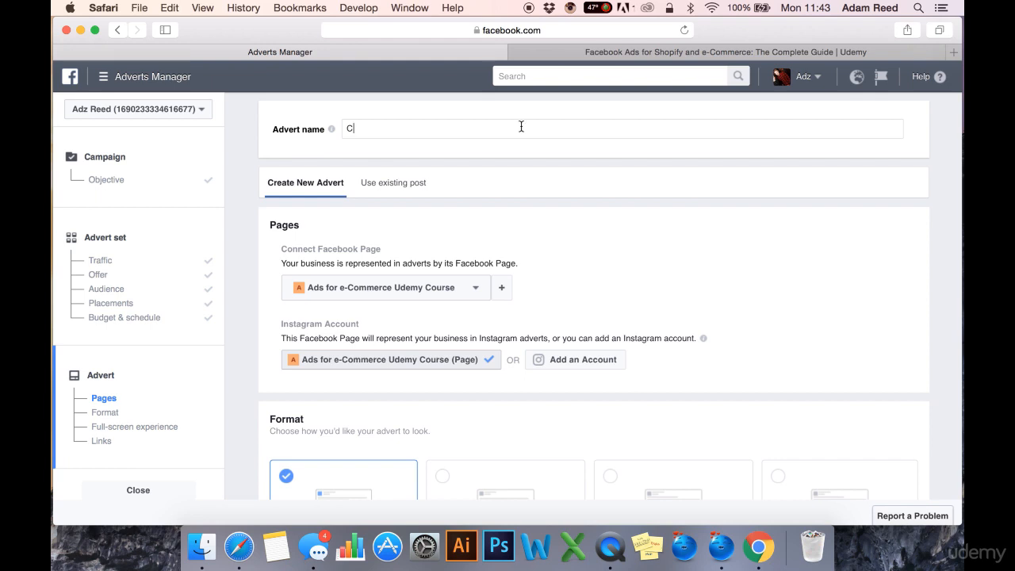
type("arousel of Student Testimonials")
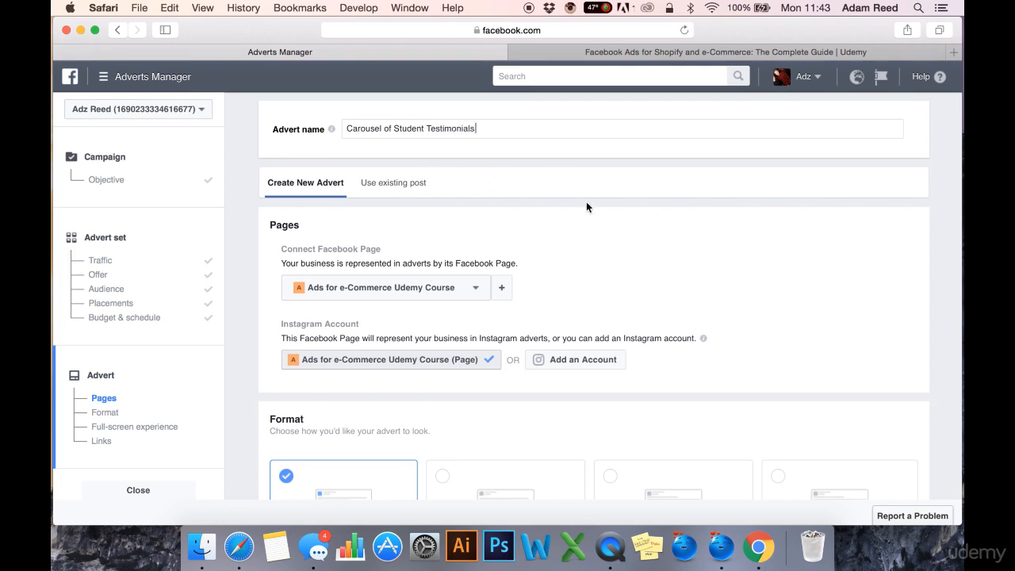
left_click_drag(494, 134, 347, 120)
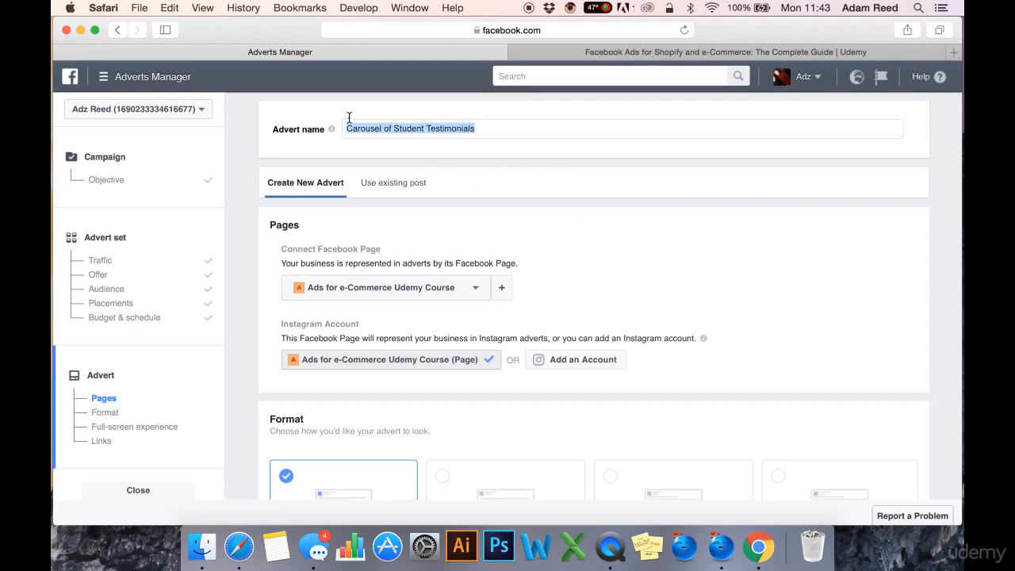
left_click(430, 129)
mouse_move(331, 130)
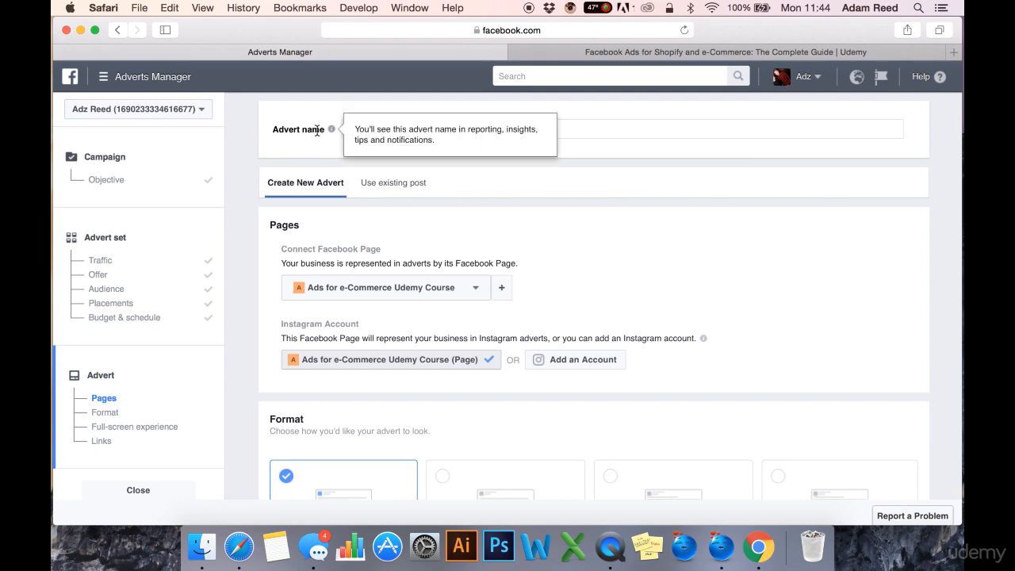
left_click_drag(578, 134, 317, 117)
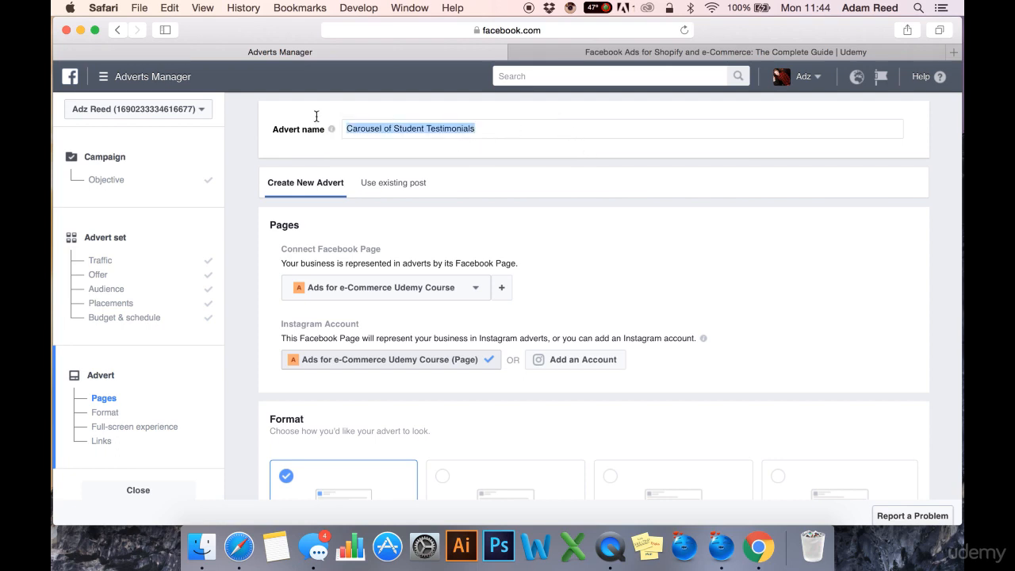
left_click(460, 127)
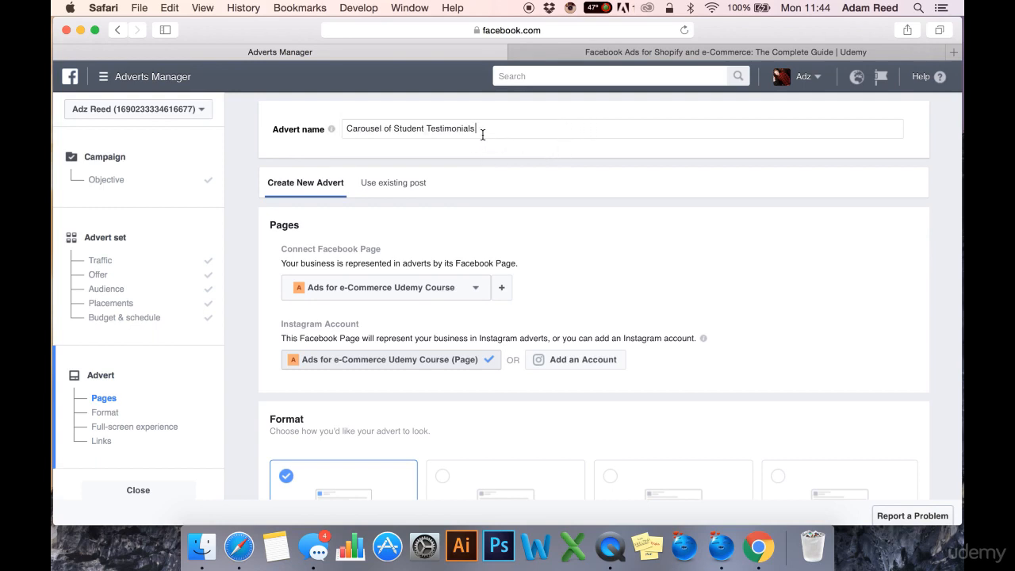
- Look at the Use existing post option for the advert and return to Create New Advert
scroll(557, 226, "down", 1)
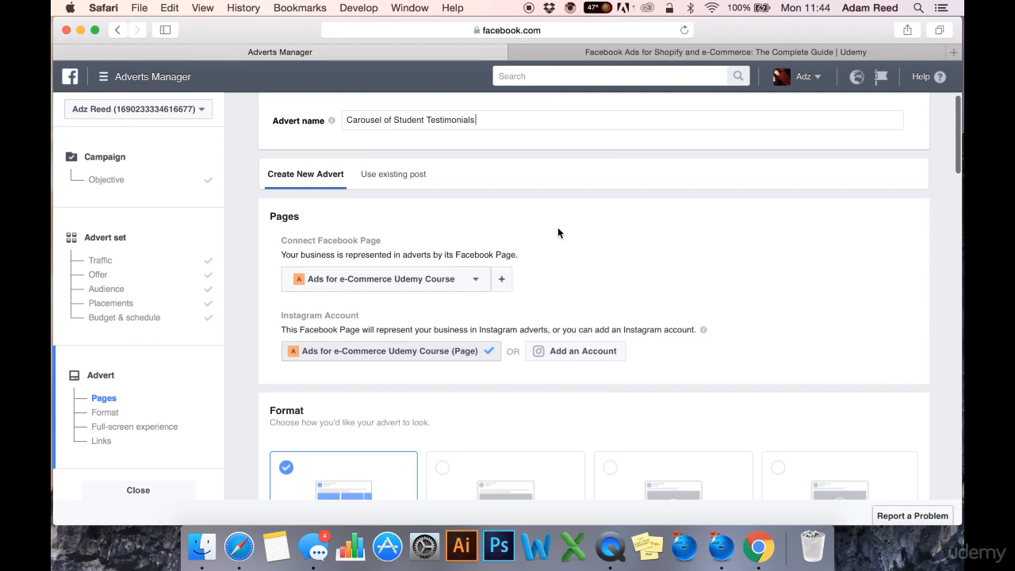
scroll(557, 233, "down", 3)
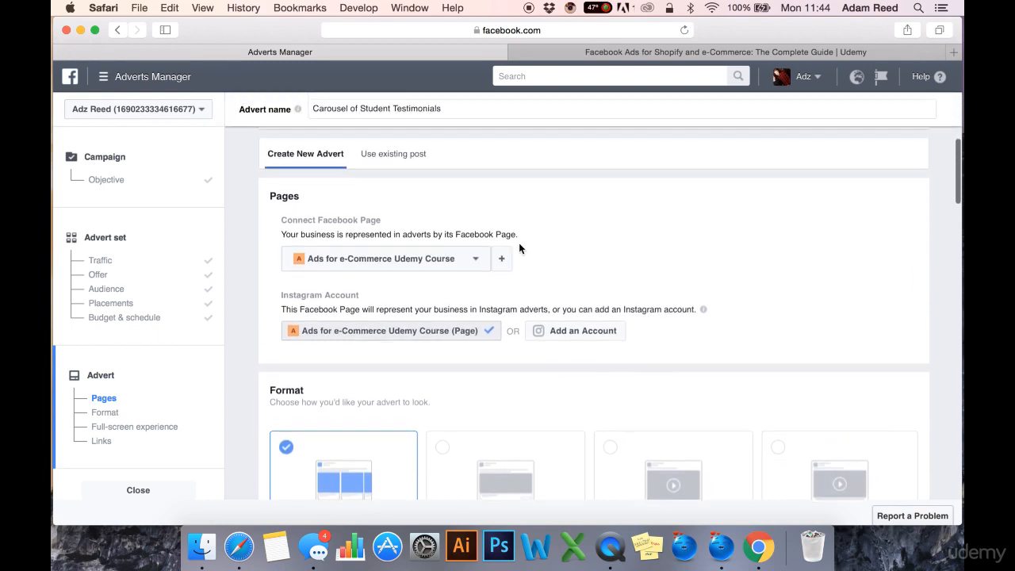
scroll(519, 248, "down", 2)
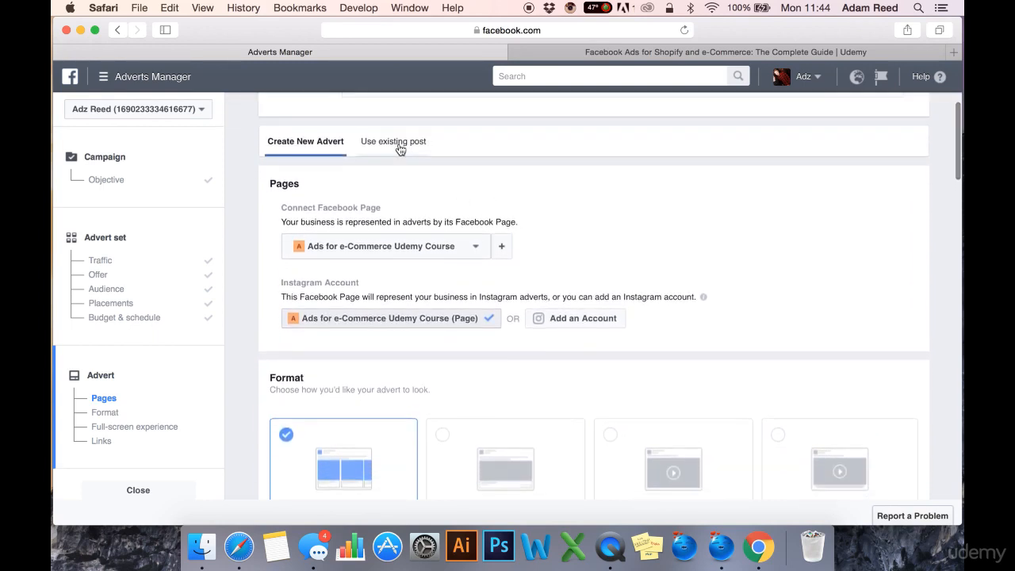
left_click(401, 146)
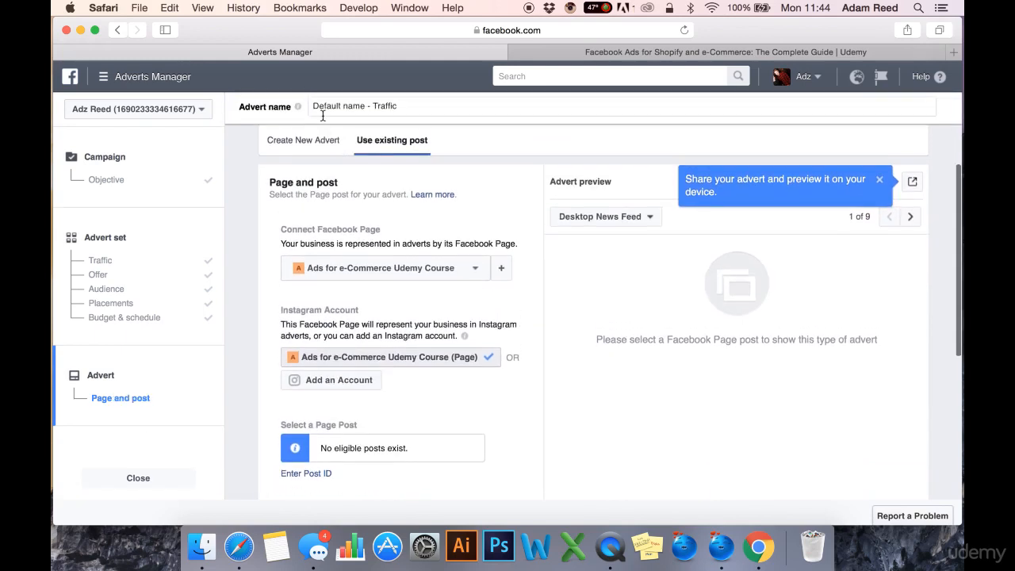
scroll(323, 118, "up", 1)
left_click(320, 148)
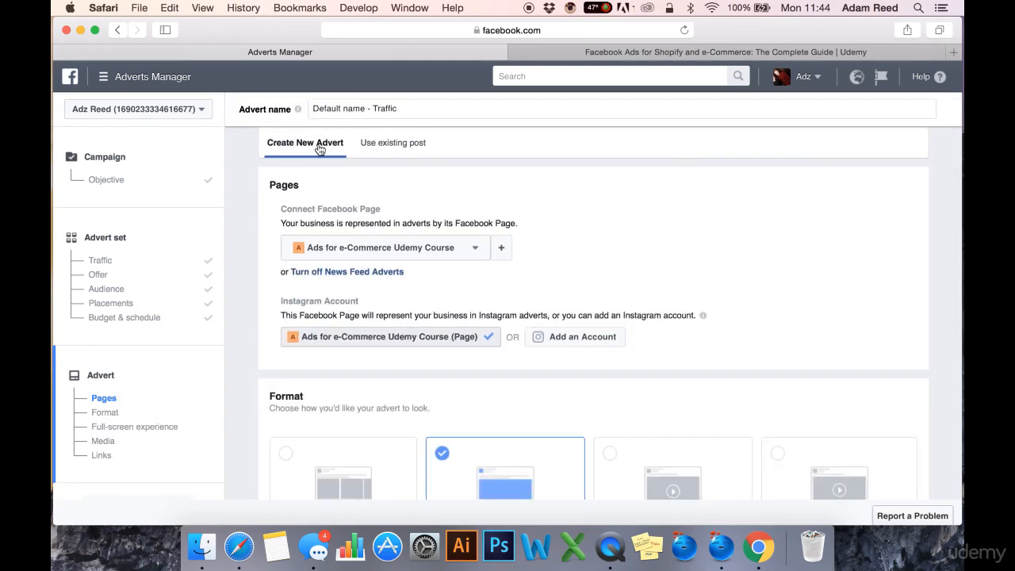
- Examine the connected Facebook Page selection, the Instagram Account options and the available advert formats
left_click(473, 248)
left_click(411, 291)
scroll(472, 291, "down", 1)
scroll(417, 269, "down", 3)
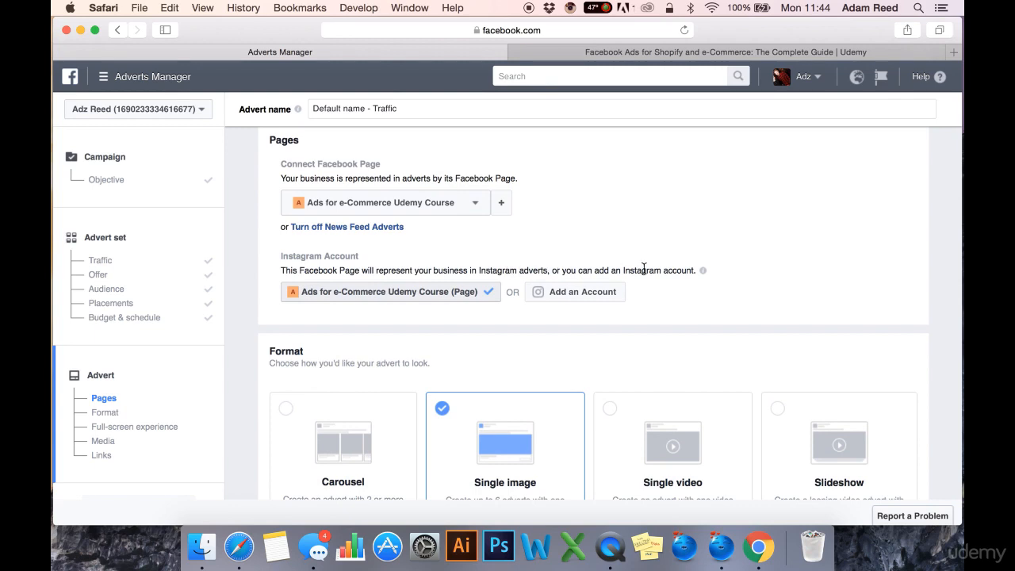
scroll(674, 268, "down", 1)
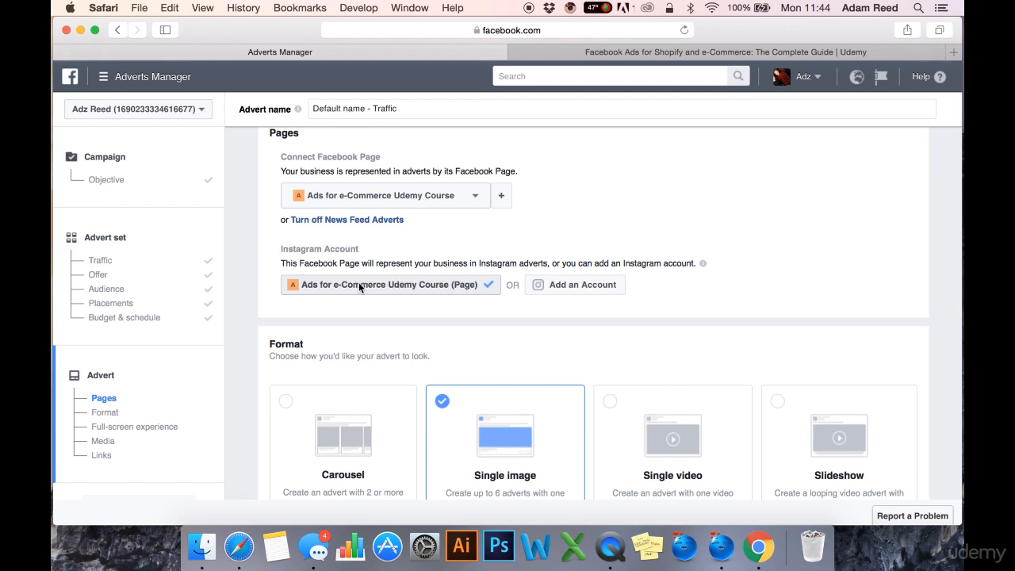
scroll(385, 293, "down", 1)
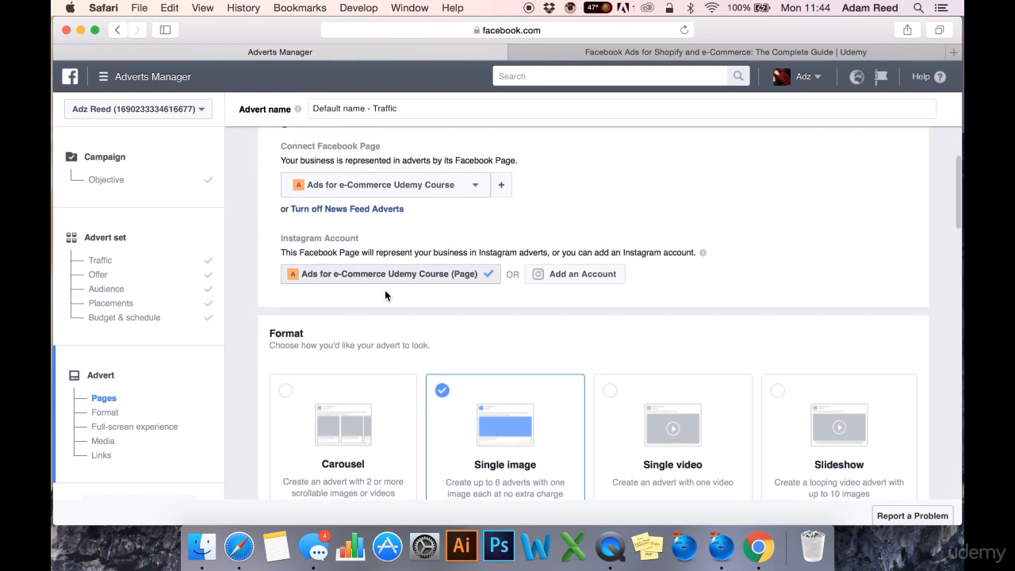
- Preview the Carousel format for the advert and return to the Single image format
scroll(385, 295, "down", 2)
scroll(385, 295, "down", 5)
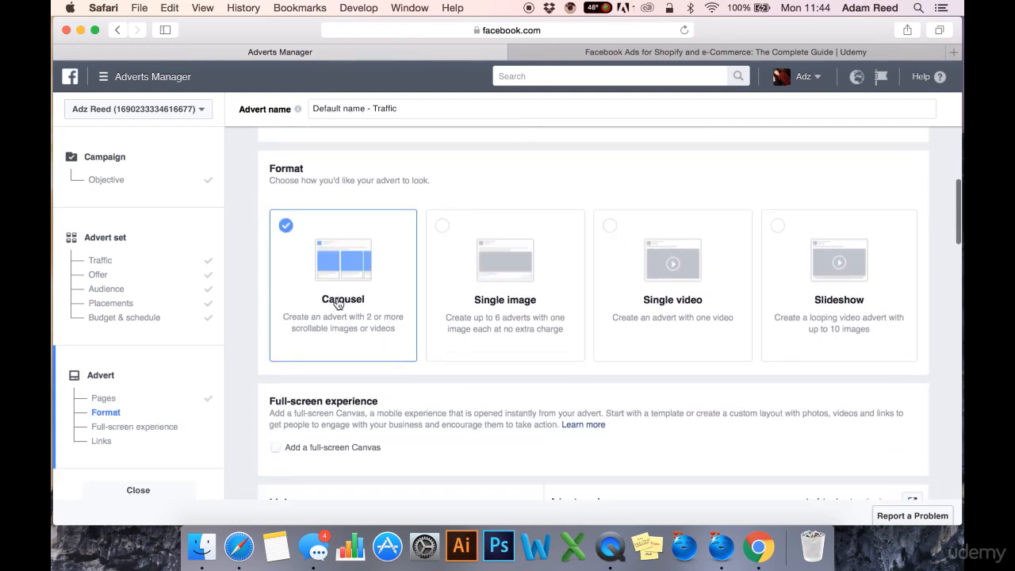
left_click(357, 282)
left_click_drag(373, 305, 322, 299)
left_click(342, 317)
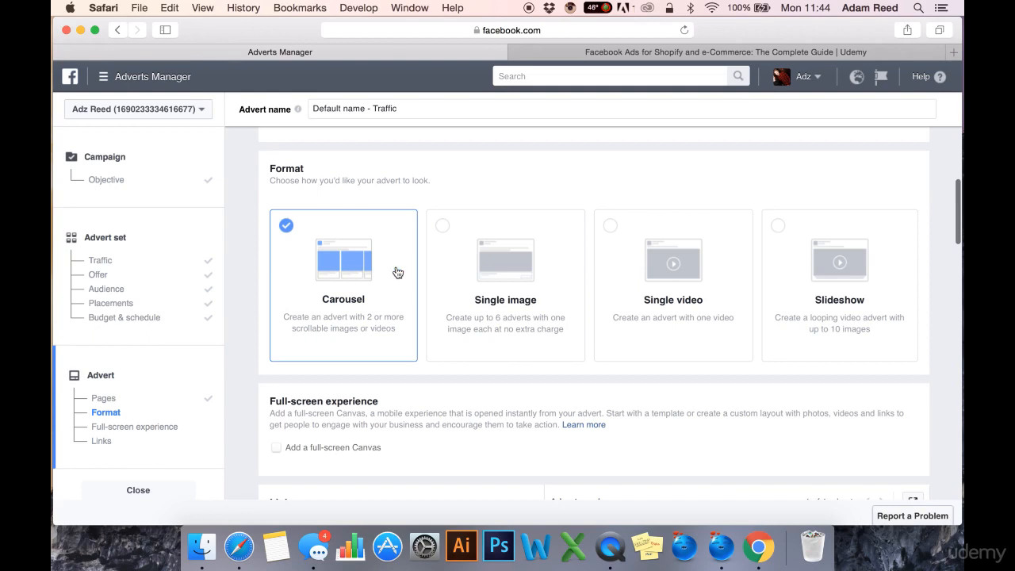
left_click(568, 276)
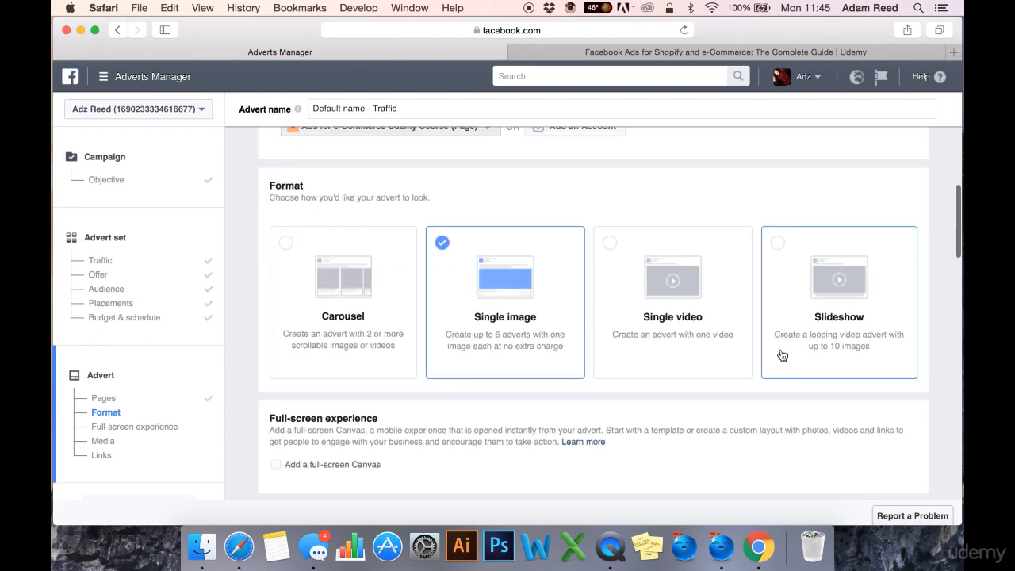
- Dismiss the tip about sharing the advert preview and examine the Full-screen experience, Images and Links sections
scroll(738, 450, "down", 5)
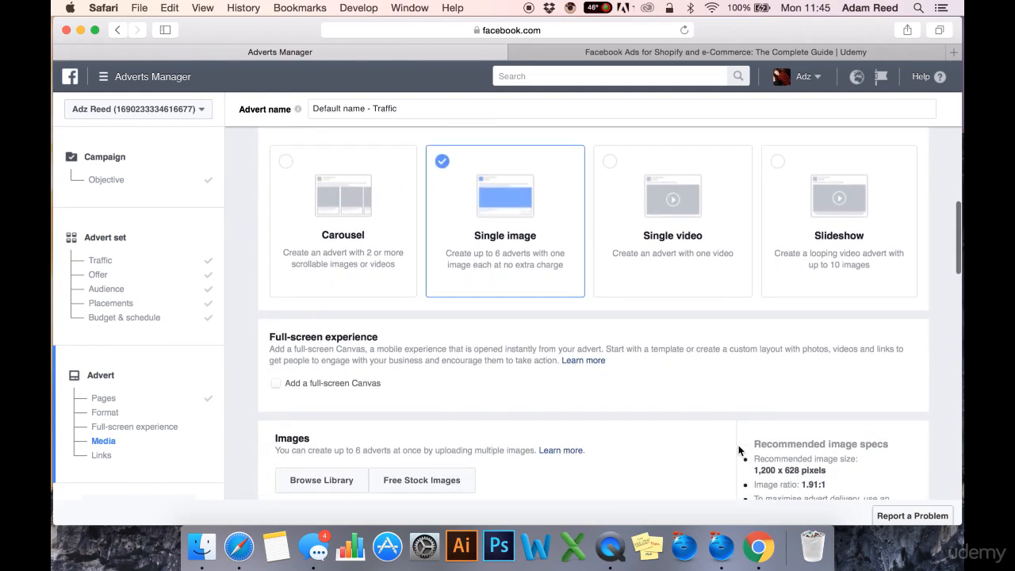
scroll(663, 443, "down", 2)
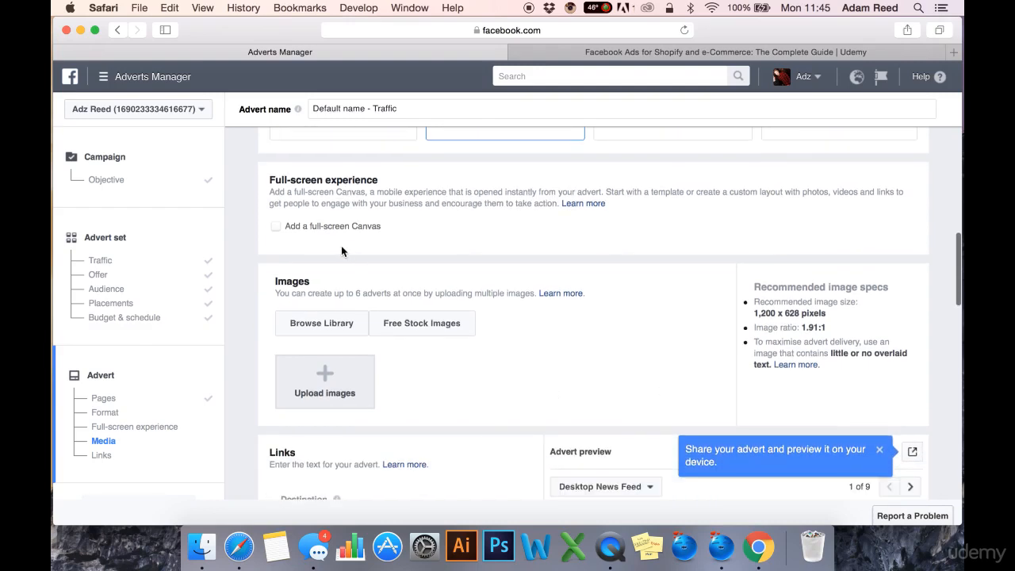
scroll(533, 306, "down", 3)
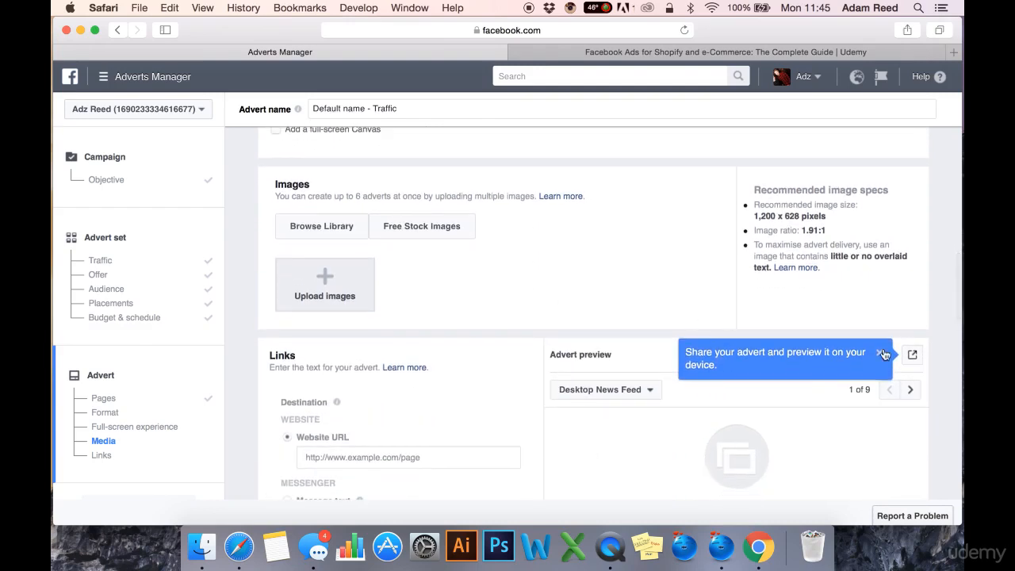
left_click(879, 353)
scroll(624, 337, "down", 10)
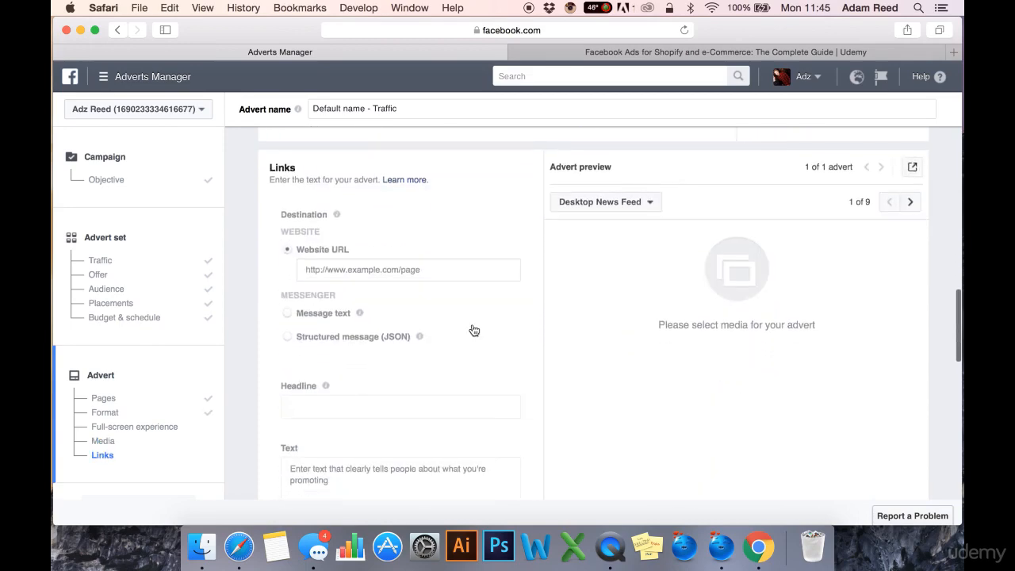
scroll(435, 254, "up", 8)
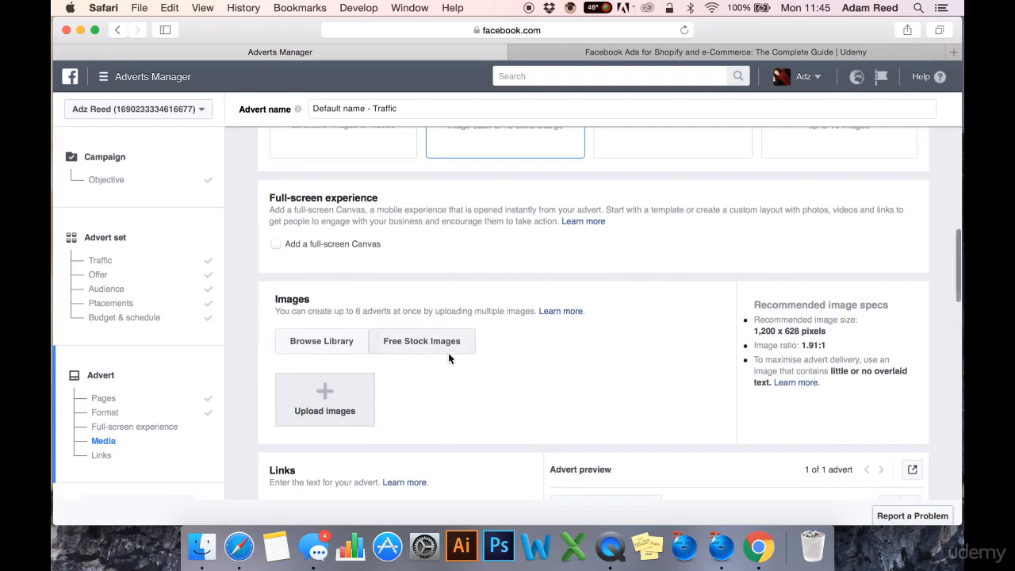
scroll(451, 357, "down", 2)
scroll(450, 332, "down", 1)
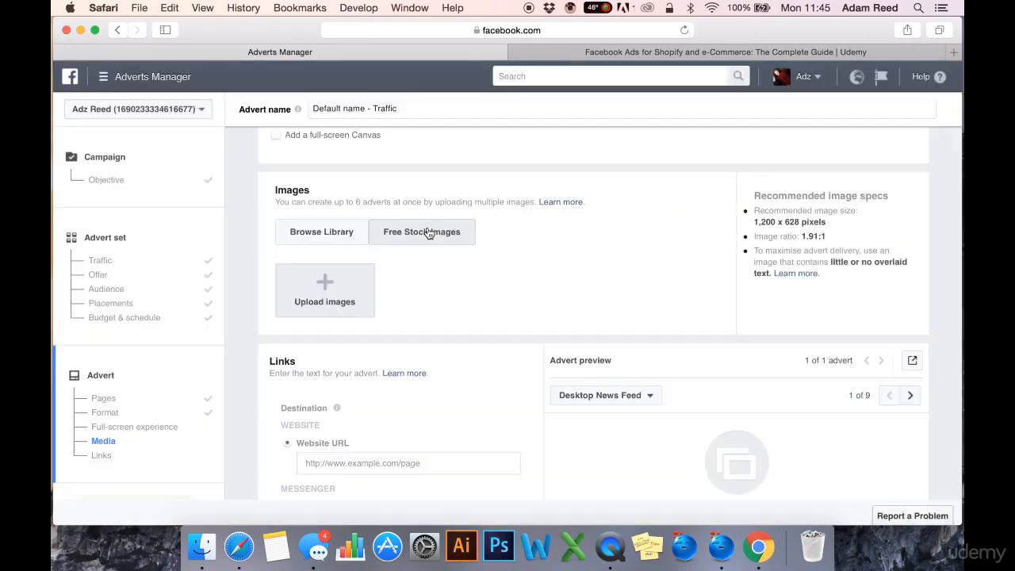
- Add the free stock image of "Product and Services" cards on a black notebook to the advert
left_click(427, 232)
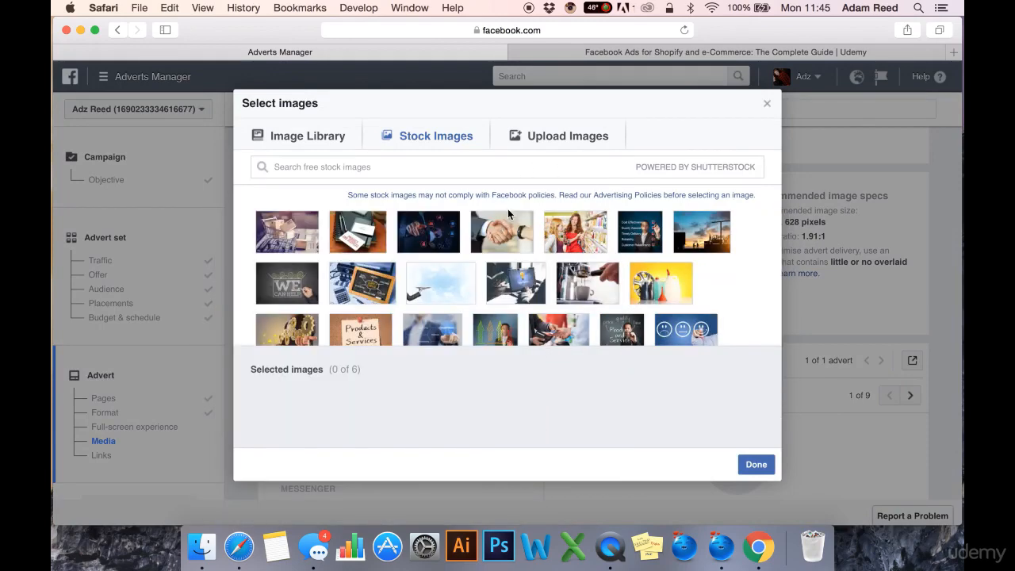
mouse_move(356, 233)
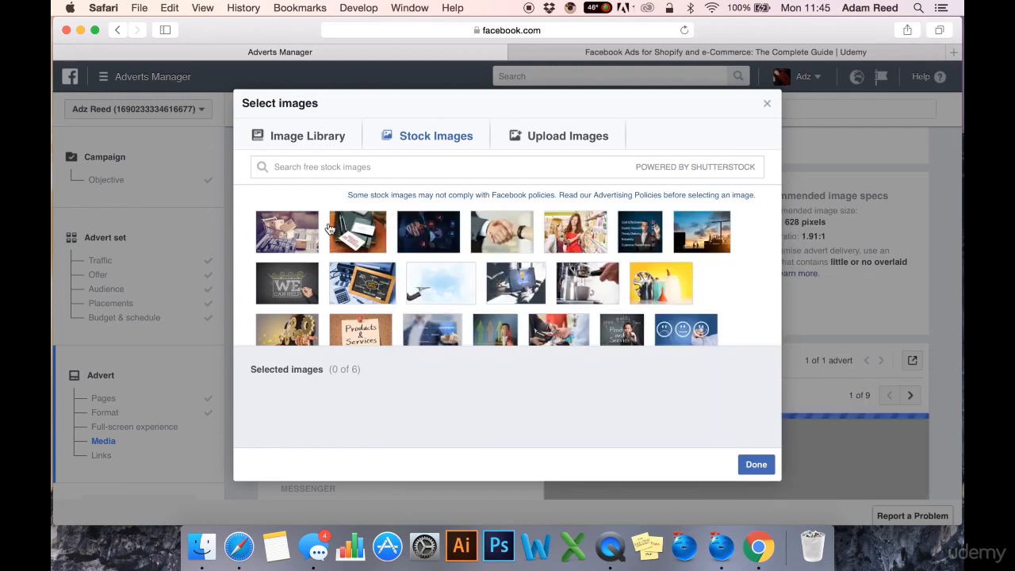
left_click(380, 246)
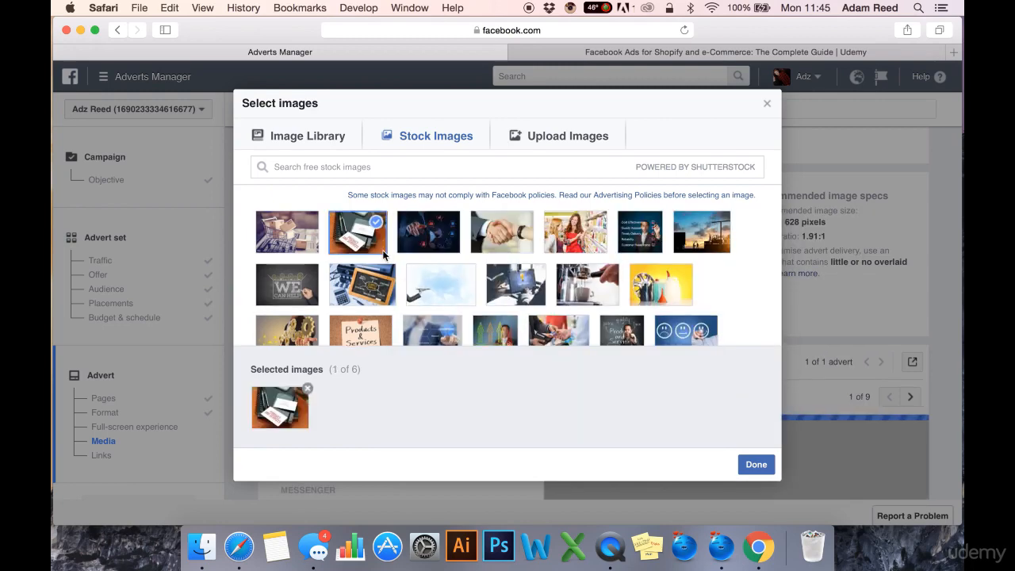
left_click(756, 465)
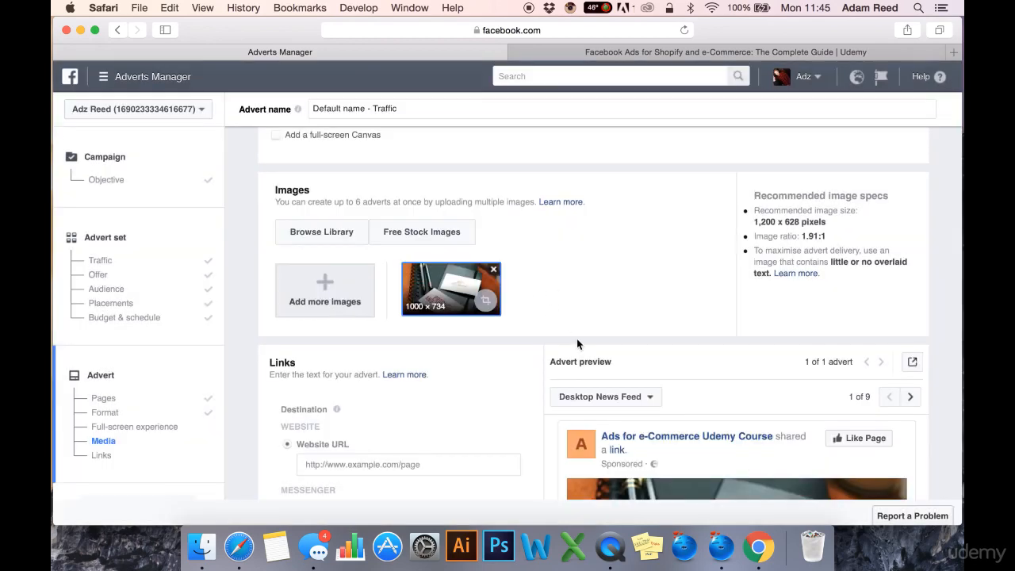
scroll(576, 342, "down", 5)
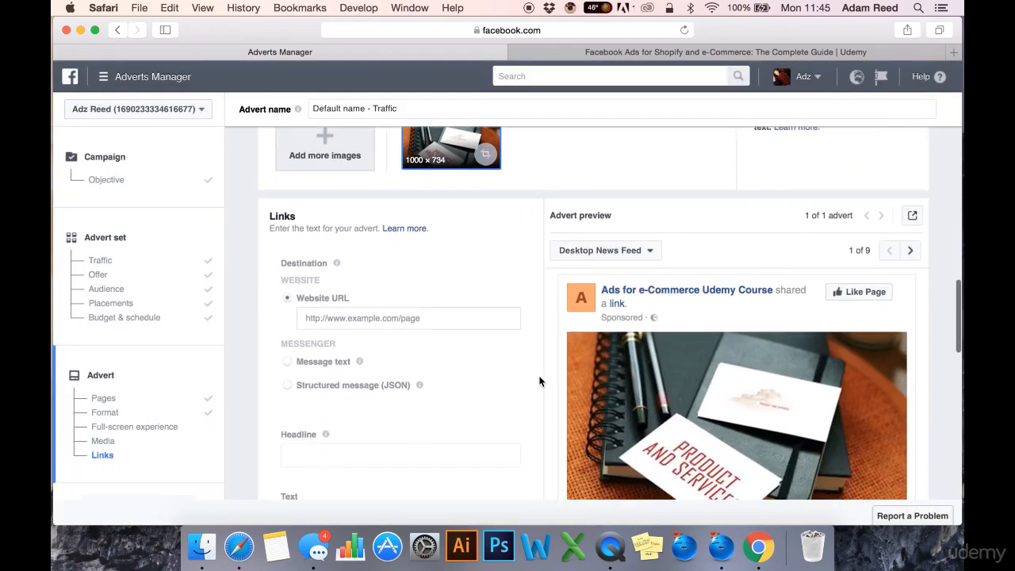
scroll(539, 362, "up", 3)
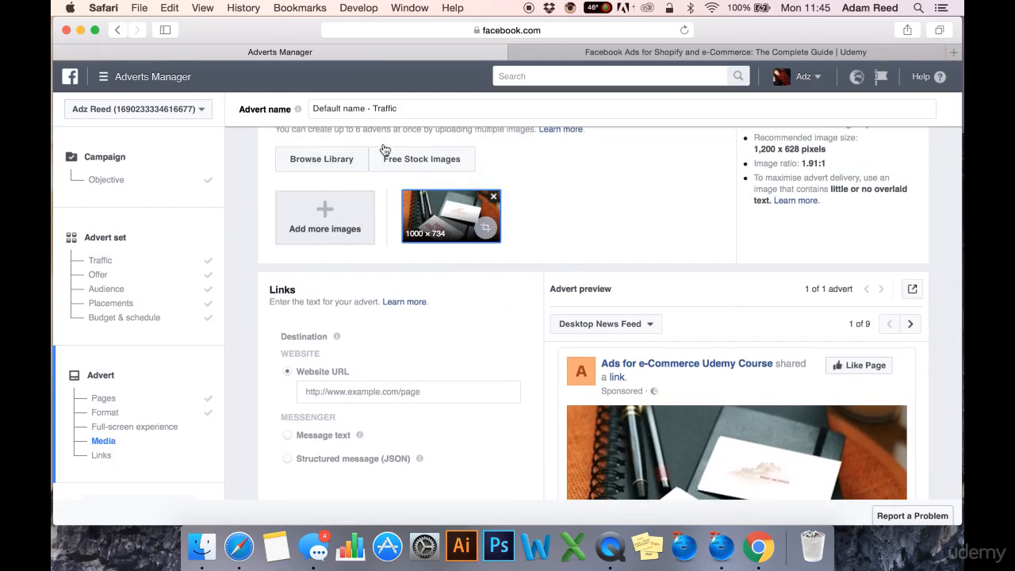
- Set the advert headline to "Hello this is a headline" and apply it to the preview
scroll(512, 356, "down", 4)
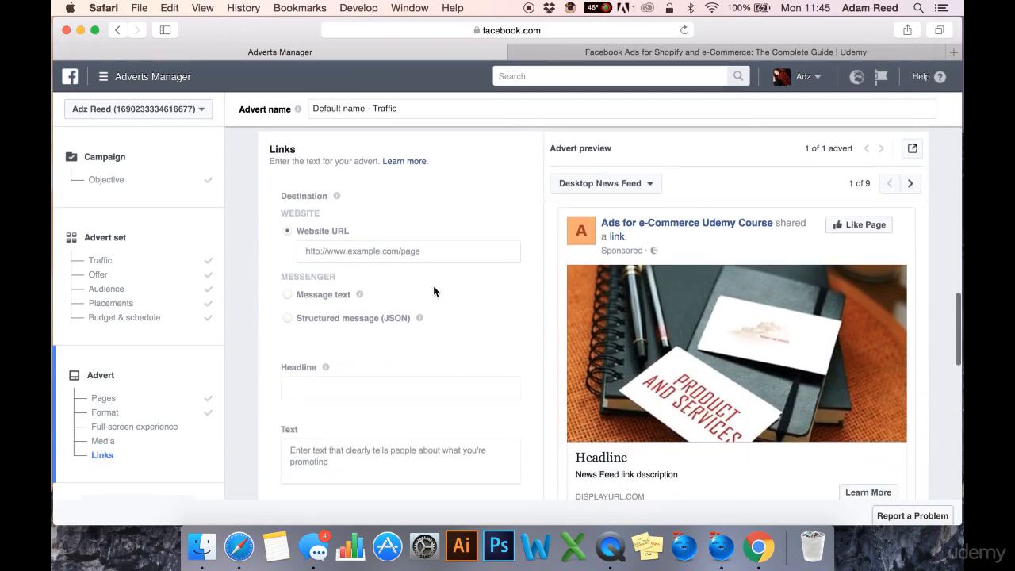
scroll(448, 337, "down", 1)
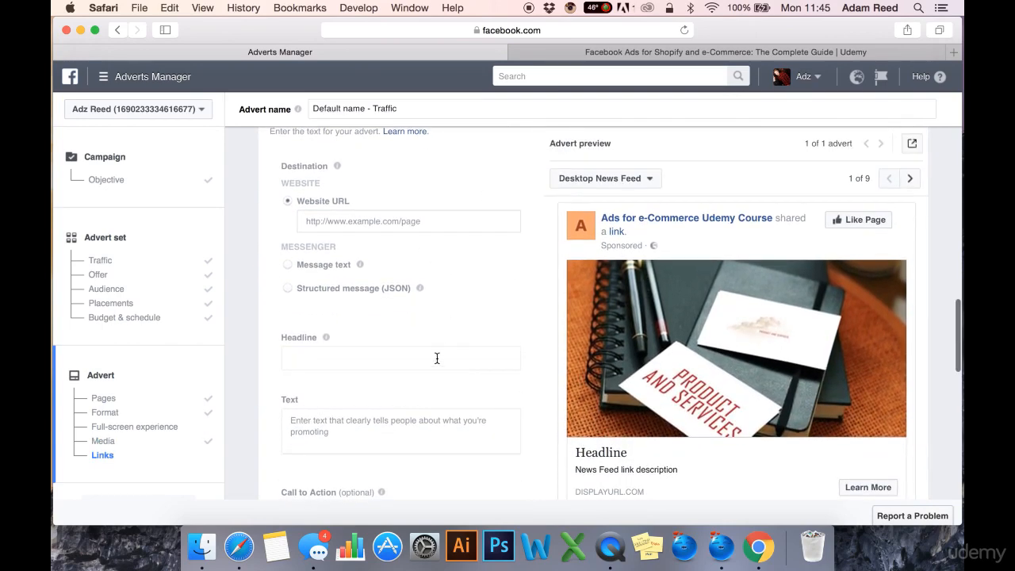
left_click(436, 351)
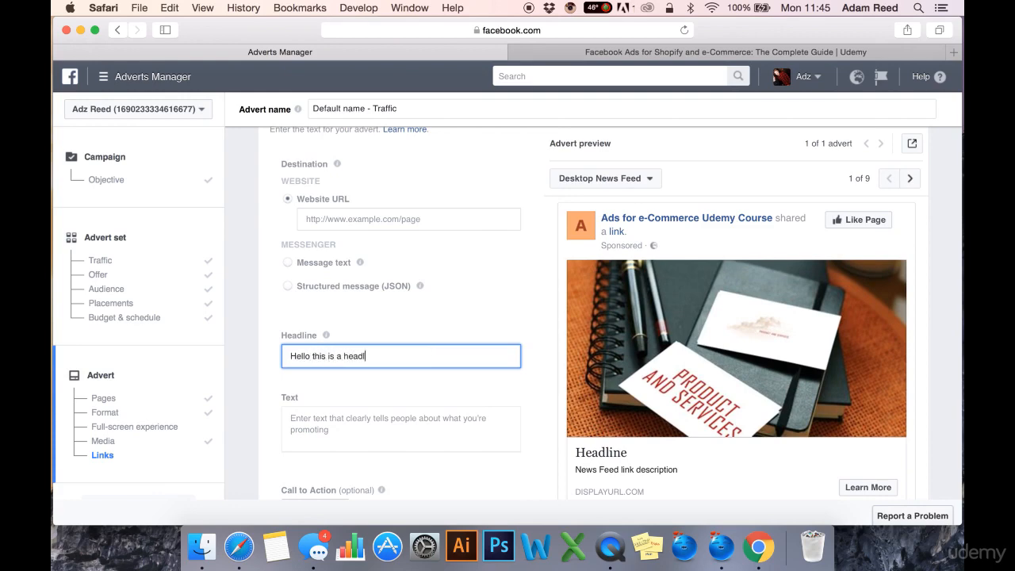
left_click(492, 314)
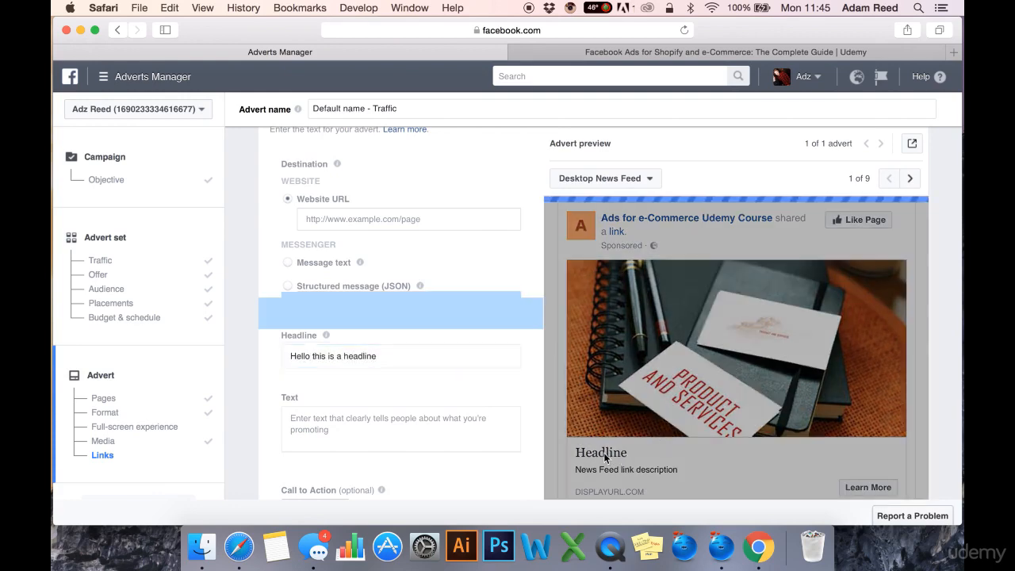
- Enter "blah blah blah text" as the advert's body text and apply it to the preview
scroll(407, 403, "down", 2)
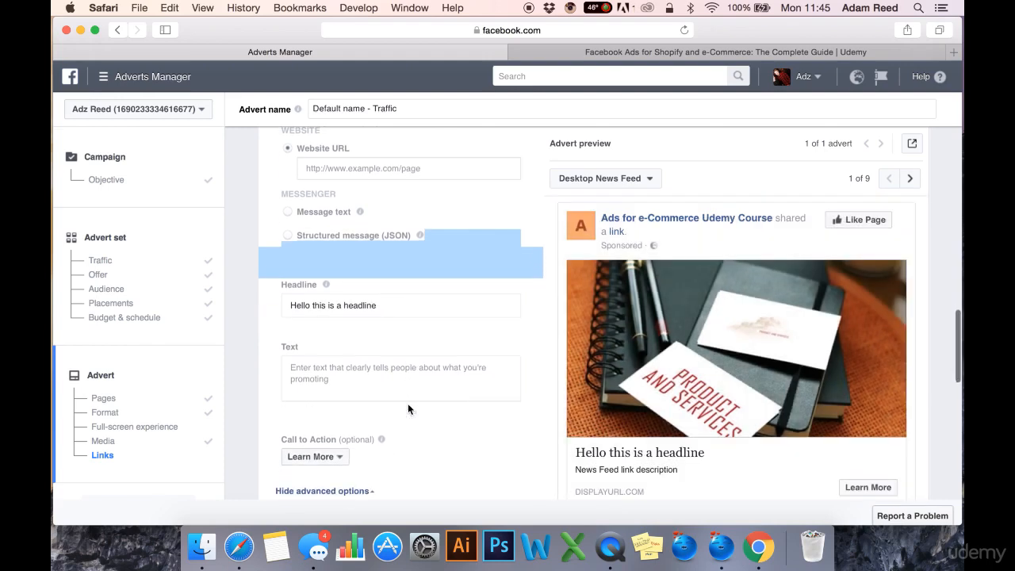
left_click(396, 374)
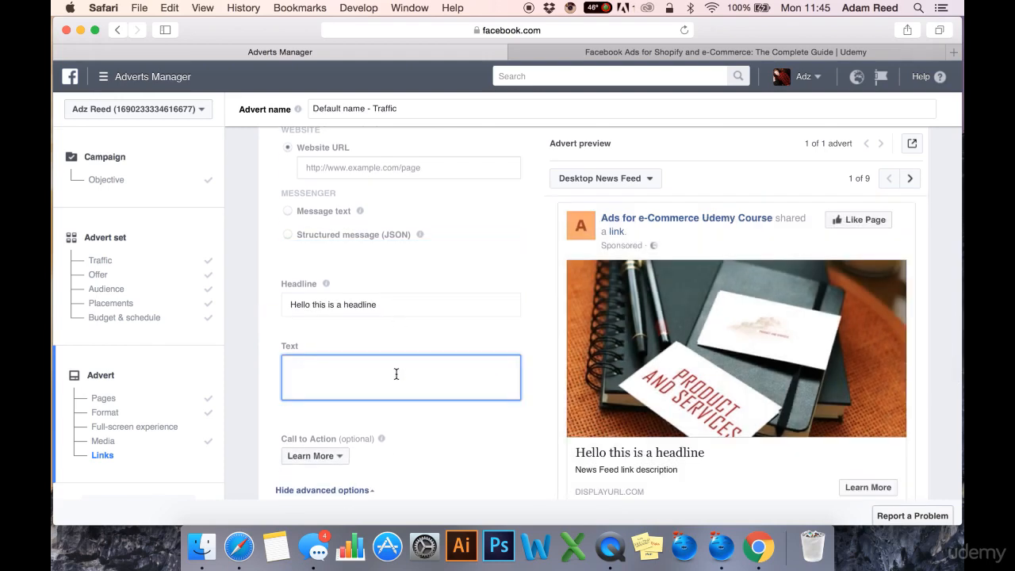
type("blah blah blah text")
left_click(450, 396)
scroll(463, 453, "down", 2)
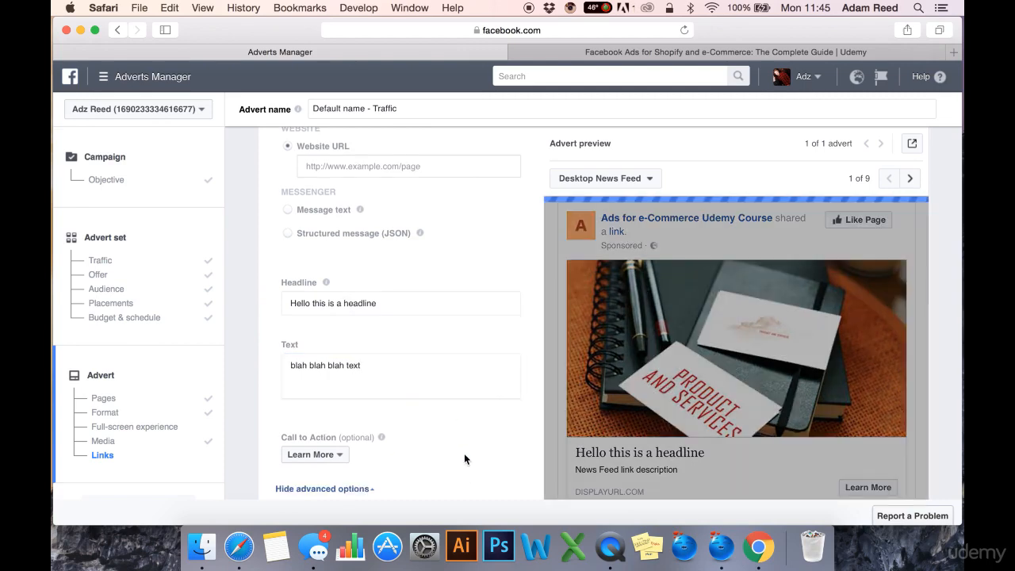
- Check the advert preview and look through the Call to Action choices, keeping Learn More
scroll(468, 445, "down", 3)
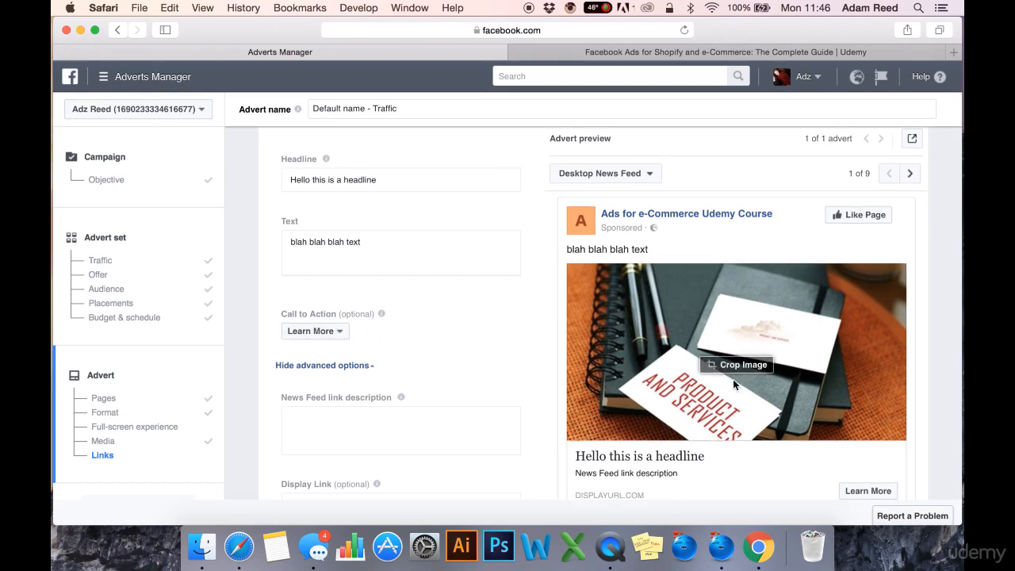
scroll(733, 379, "down", 2)
left_click(341, 331)
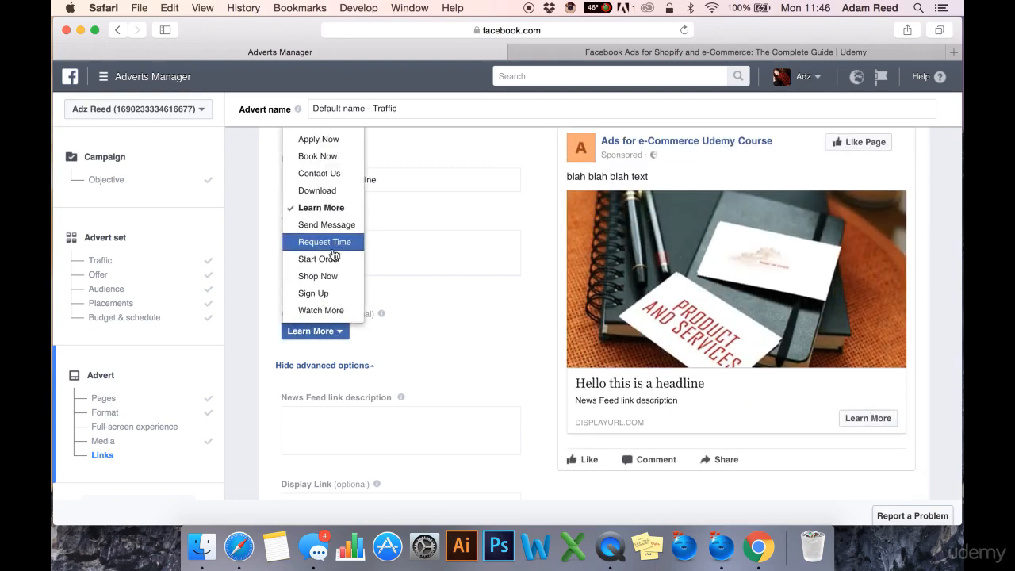
scroll(331, 222, "up", 2)
left_click(336, 407)
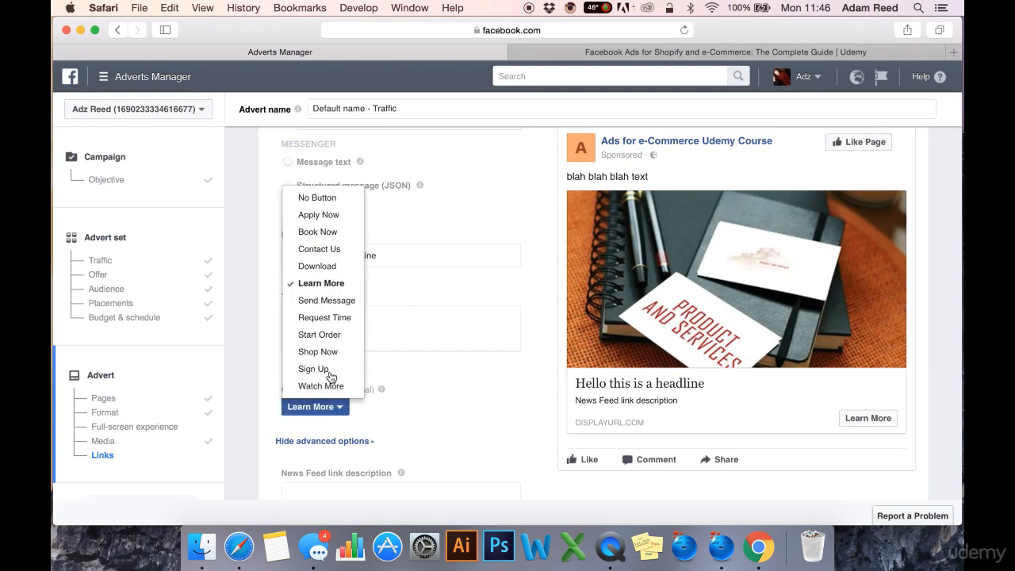
left_click(459, 410)
- Examine the News Feed link description, display link, URL parameters and tracking options, and review the advert's image, destination and text fields
scroll(459, 410, "down", 5)
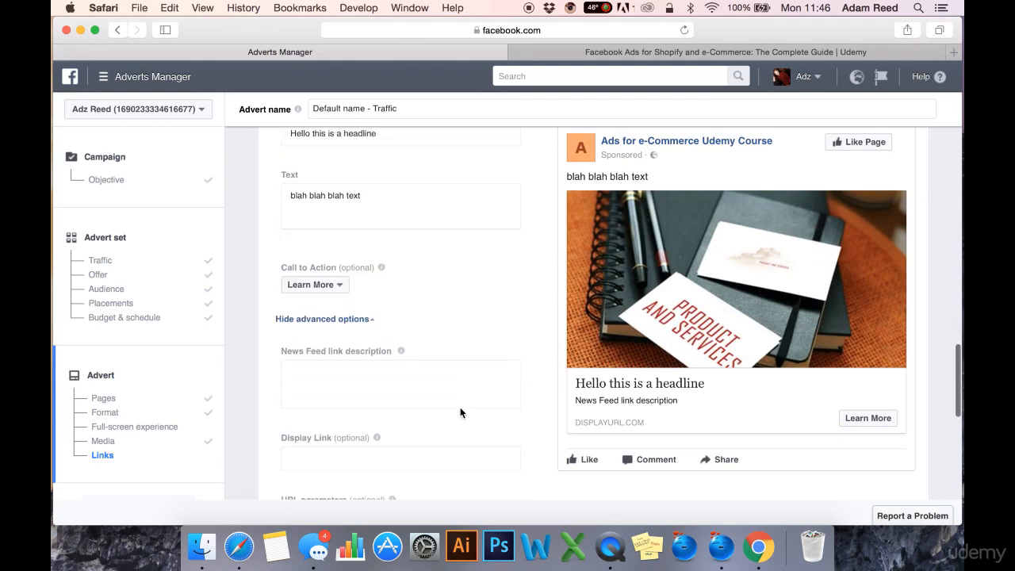
left_click(441, 308)
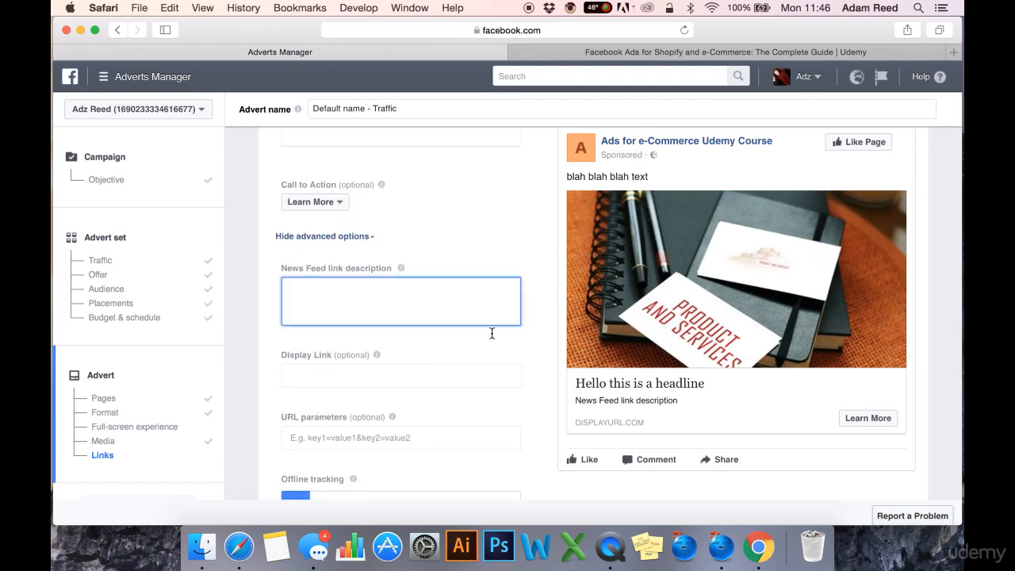
left_click(485, 402)
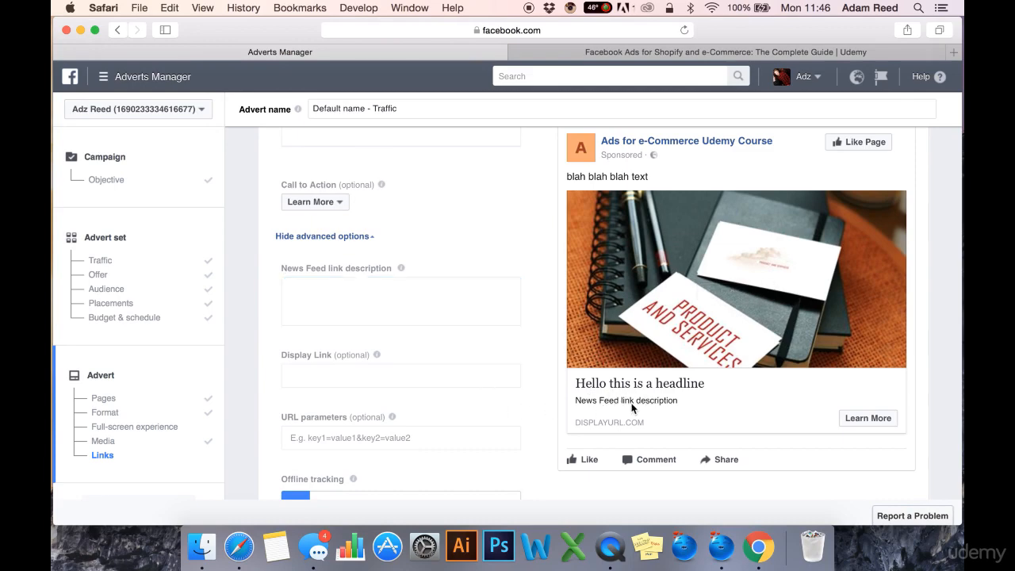
scroll(453, 412, "down", 10)
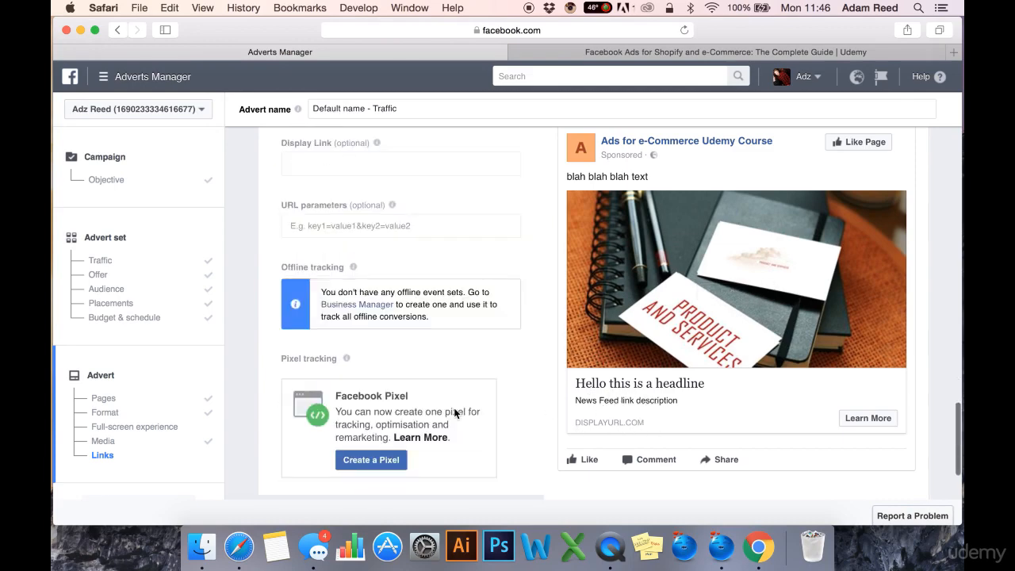
scroll(491, 270, "up", 2)
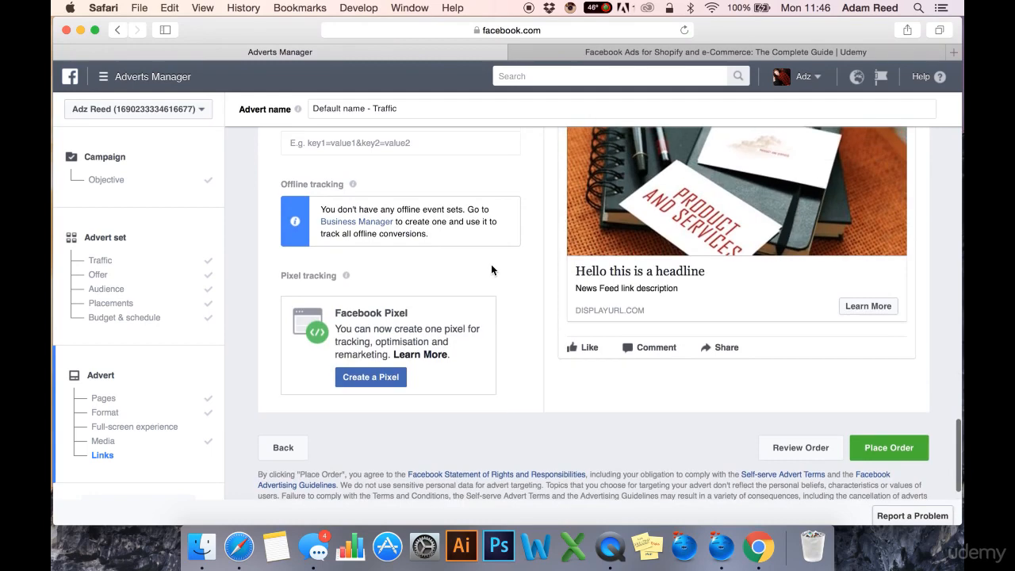
scroll(490, 264, "up", 15)
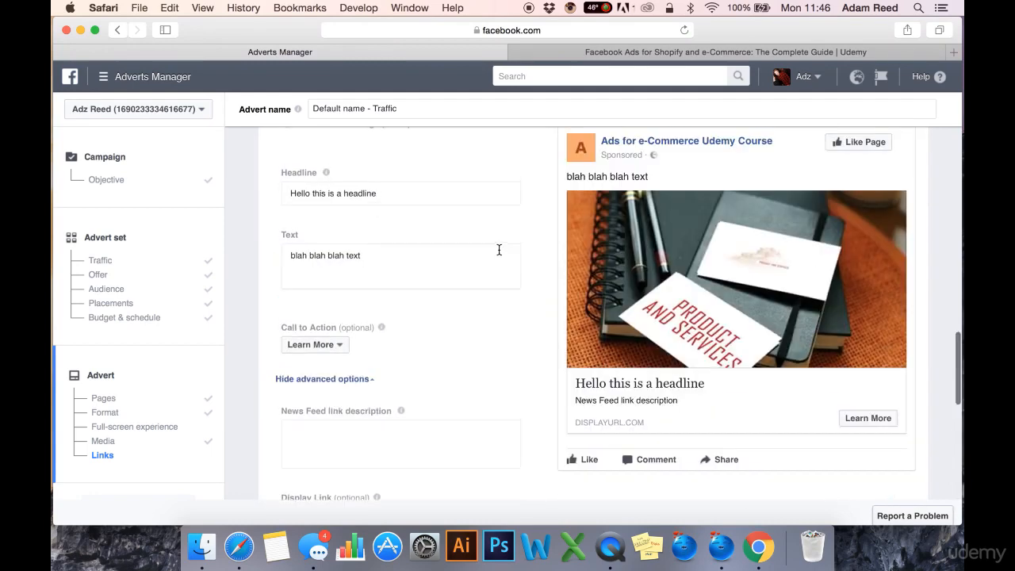
scroll(499, 266, "up", 4)
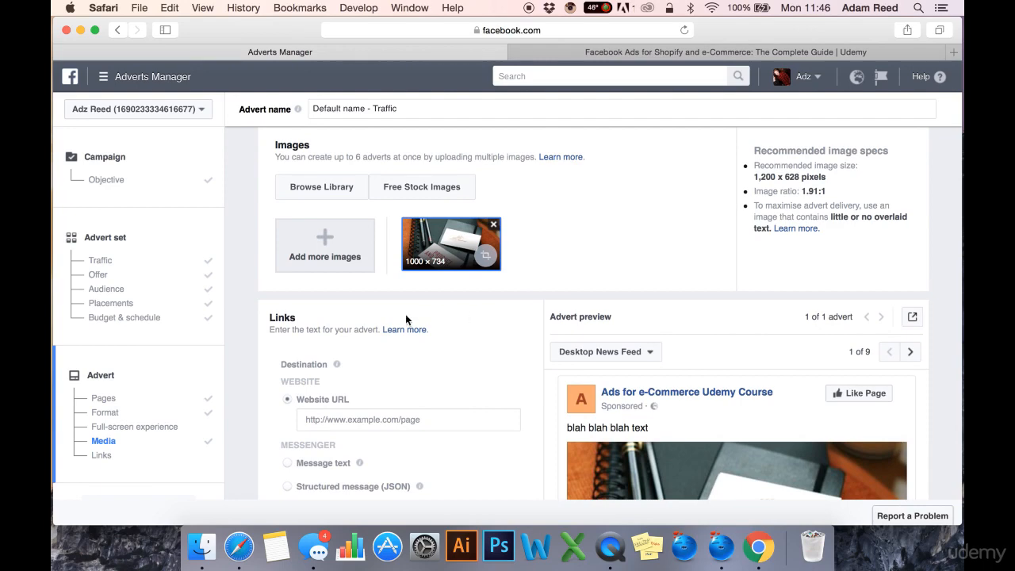
scroll(486, 368, "up", 1)
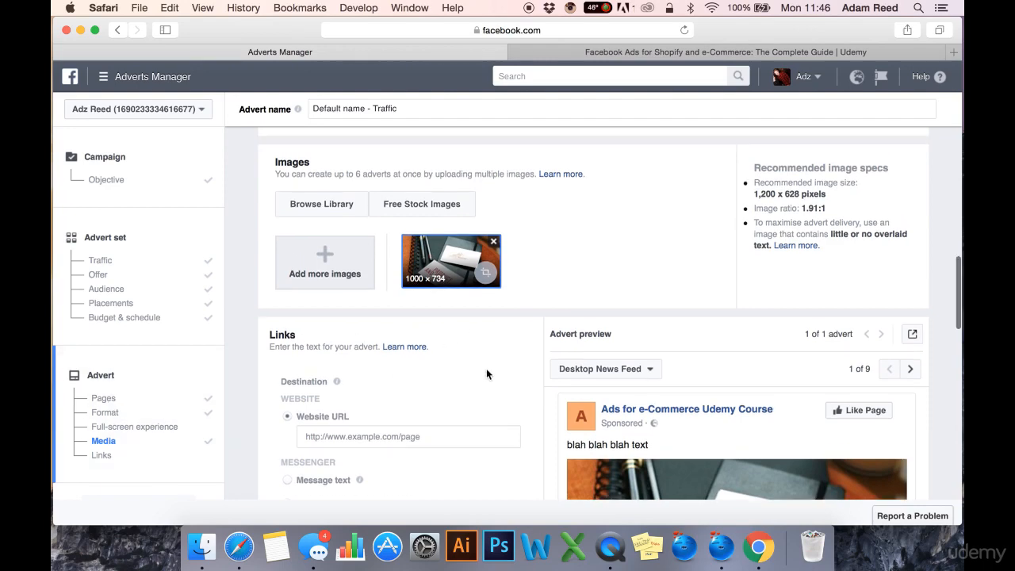
scroll(523, 406, "down", 3)
scroll(523, 417, "down", 5)
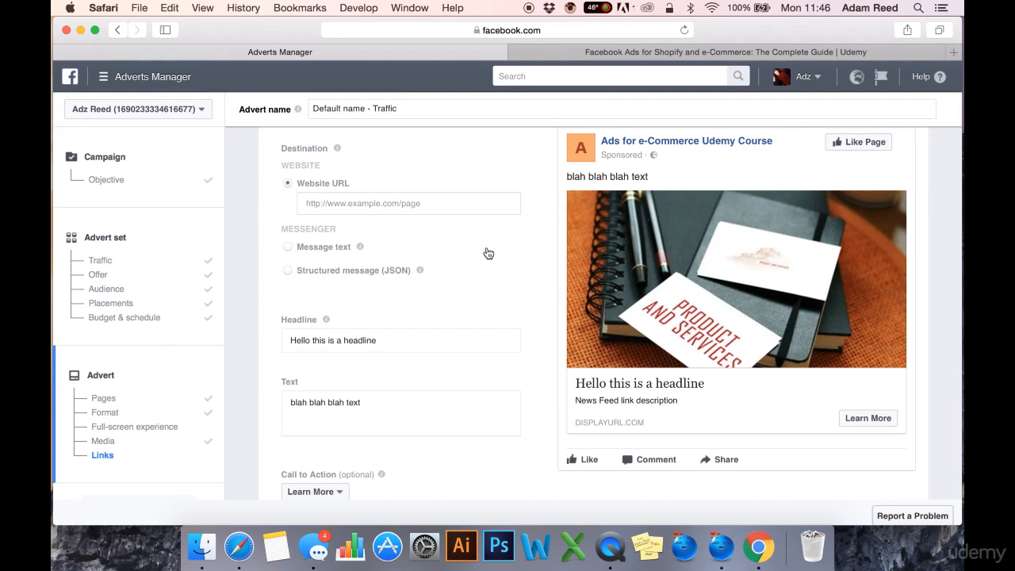
scroll(512, 270, "down", 5)
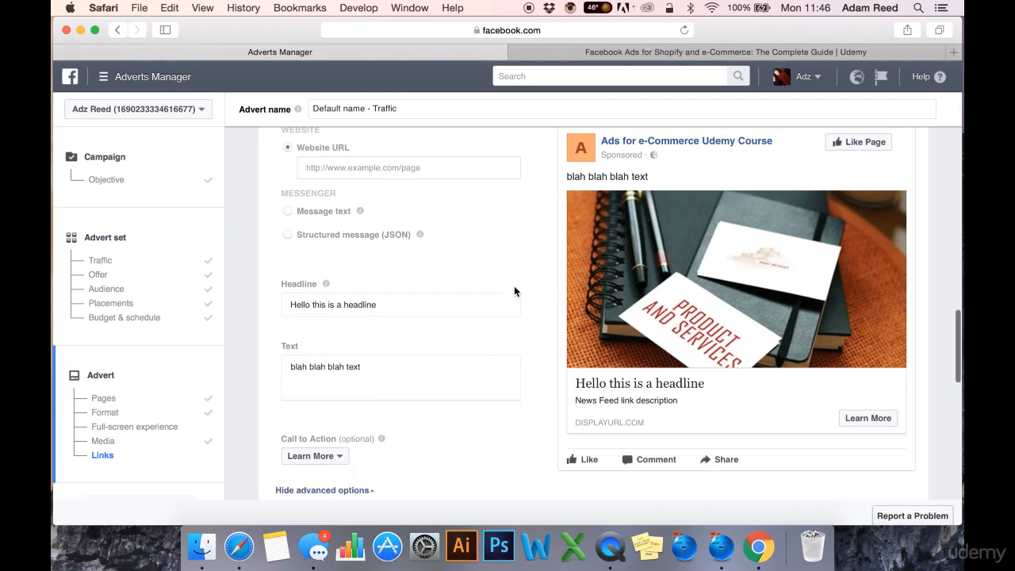
- Review the advert's call to action and advanced link options, and return to its Pages and Format settings
scroll(514, 292, "down", 10)
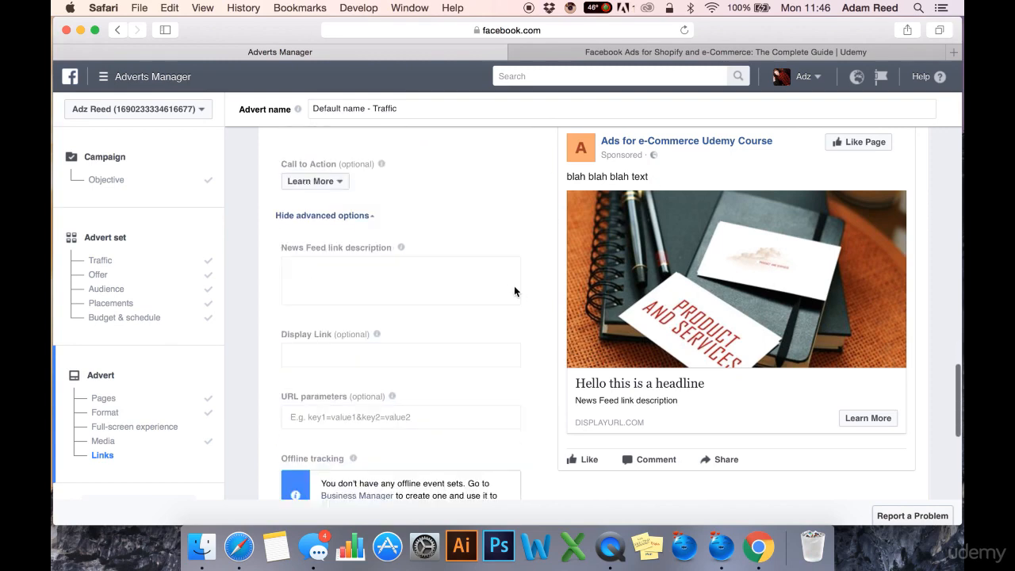
scroll(536, 245, "up", 7)
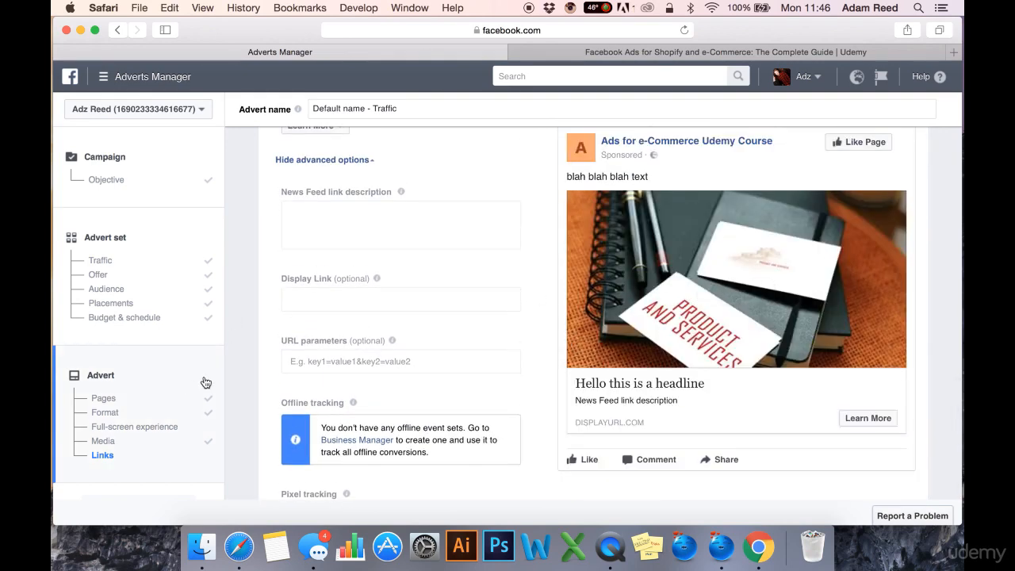
left_click(173, 375)
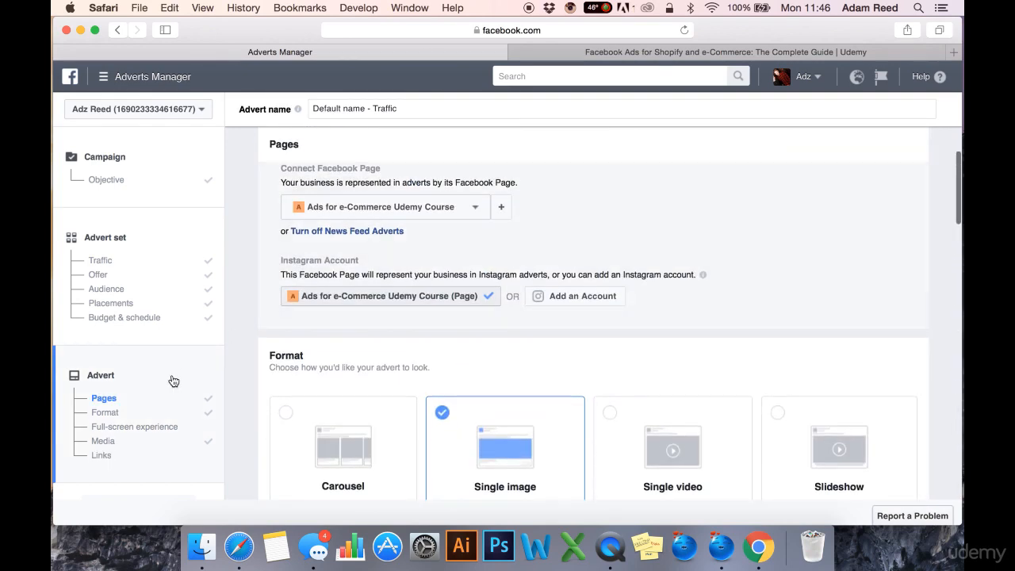
- Review the advert set's traffic, offer, audience and placement settings, and check the campaign's objective and name
left_click(156, 261)
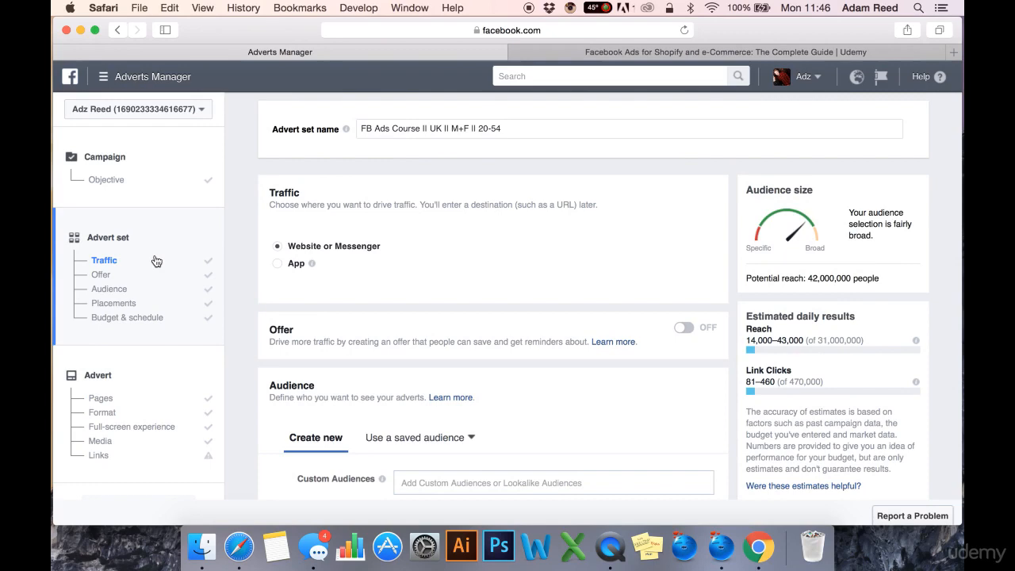
scroll(378, 387, "down", 10)
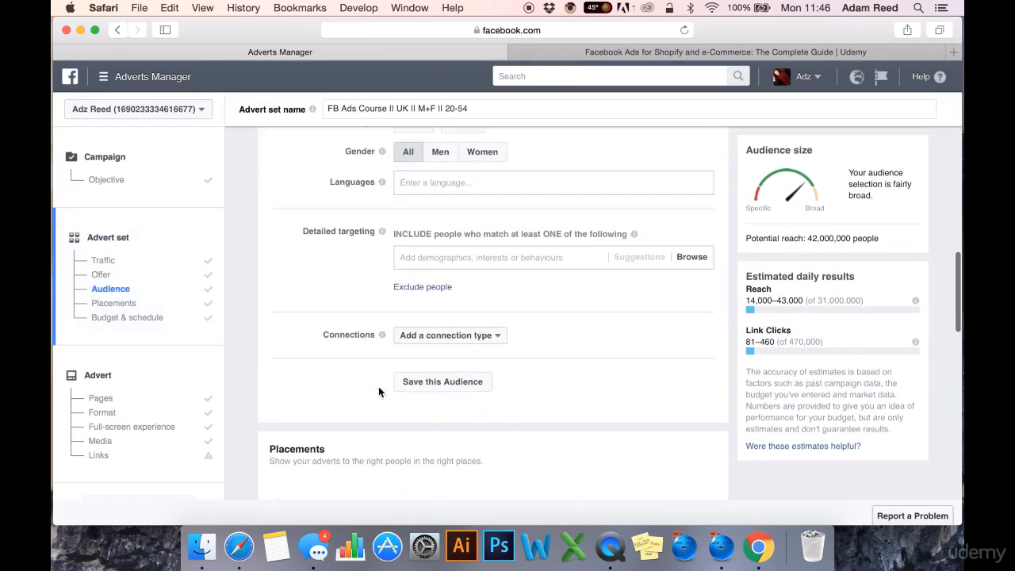
scroll(378, 386, "down", 5)
left_click(170, 182)
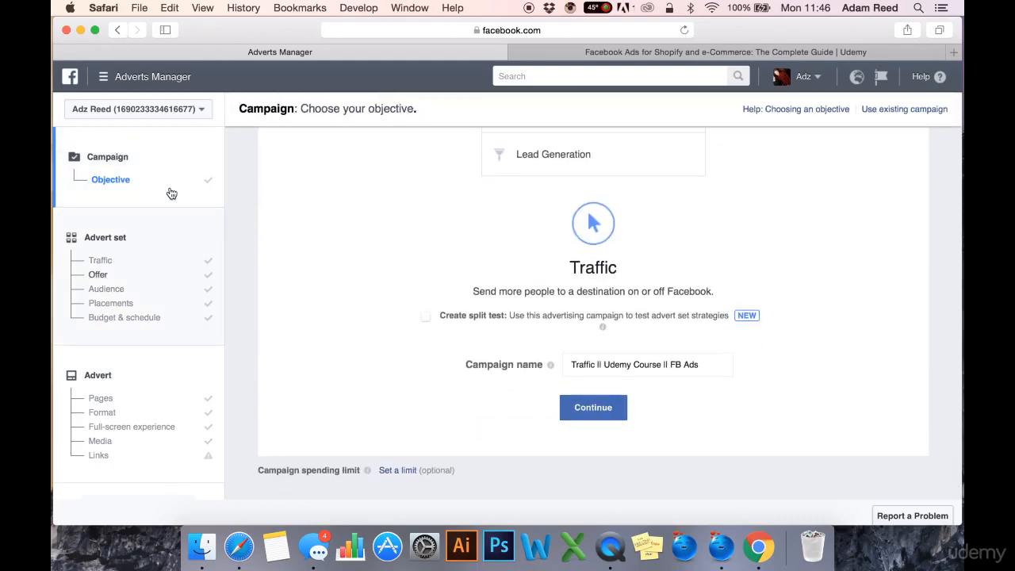
left_click(191, 248)
scroll(192, 261, "down", 5)
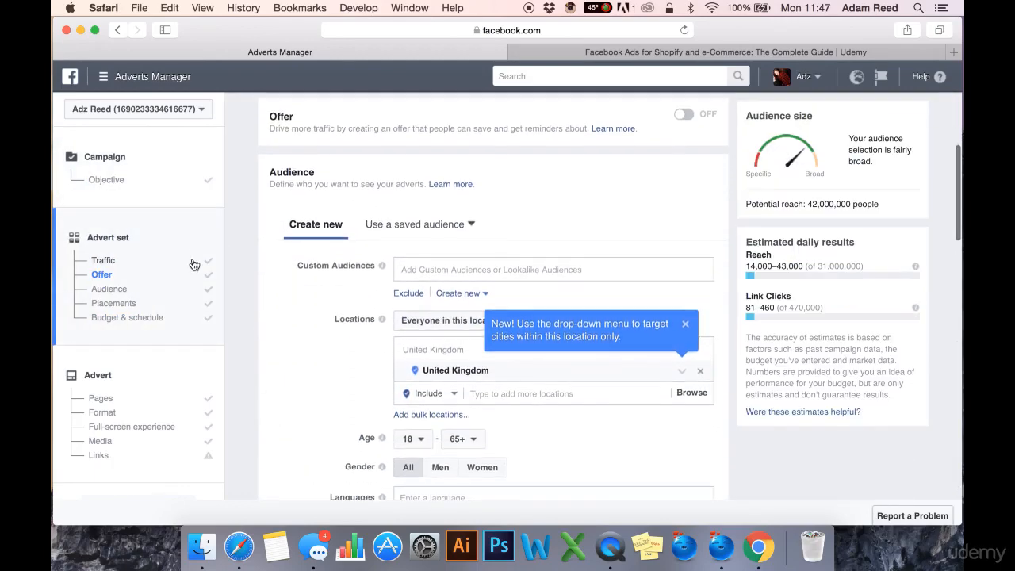
scroll(254, 298, "up", 1)
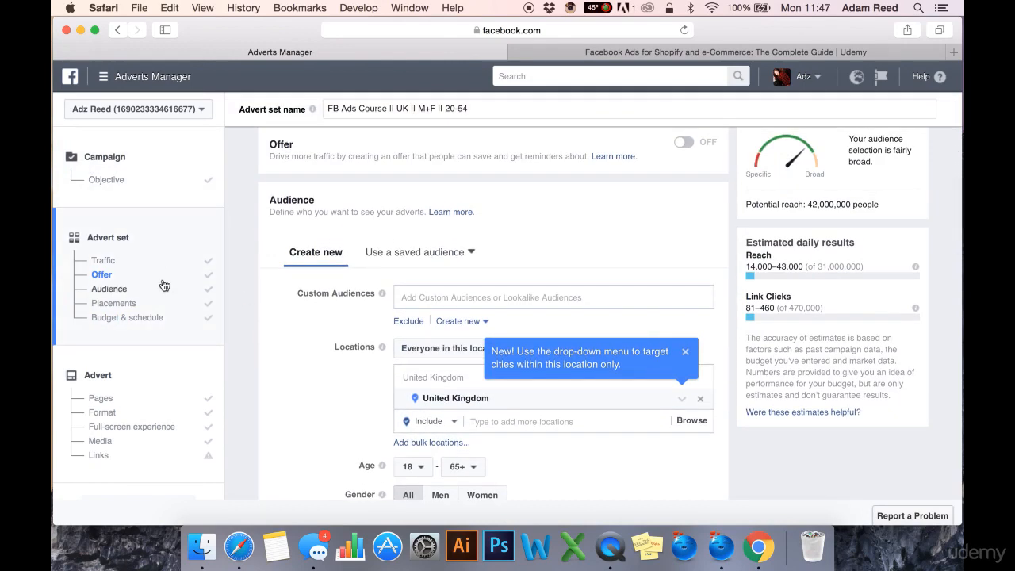
left_click(164, 287)
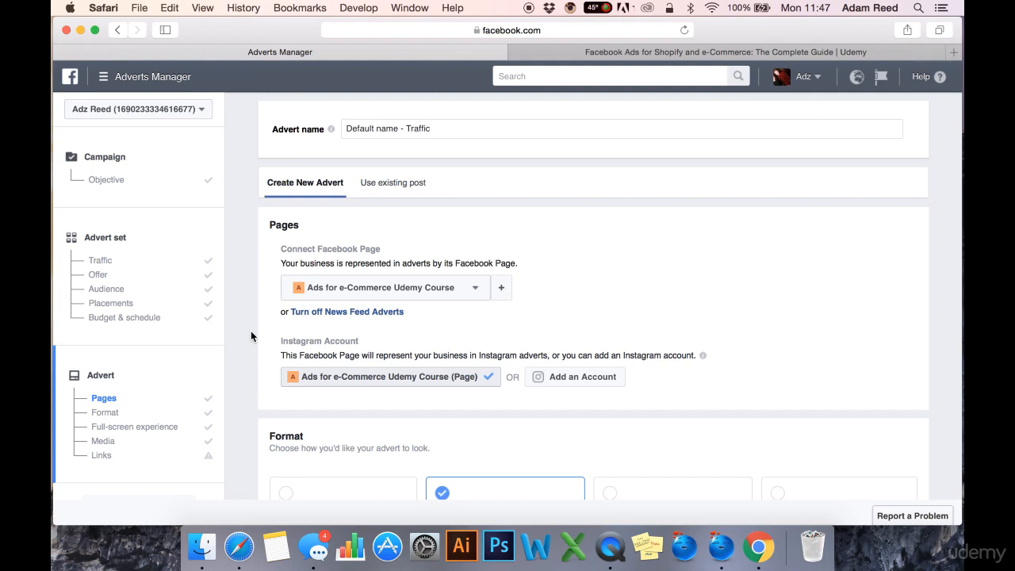
- Step through the campaign, advert set and advert levels in order, finishing on the advert's Pages settings
left_click(169, 175)
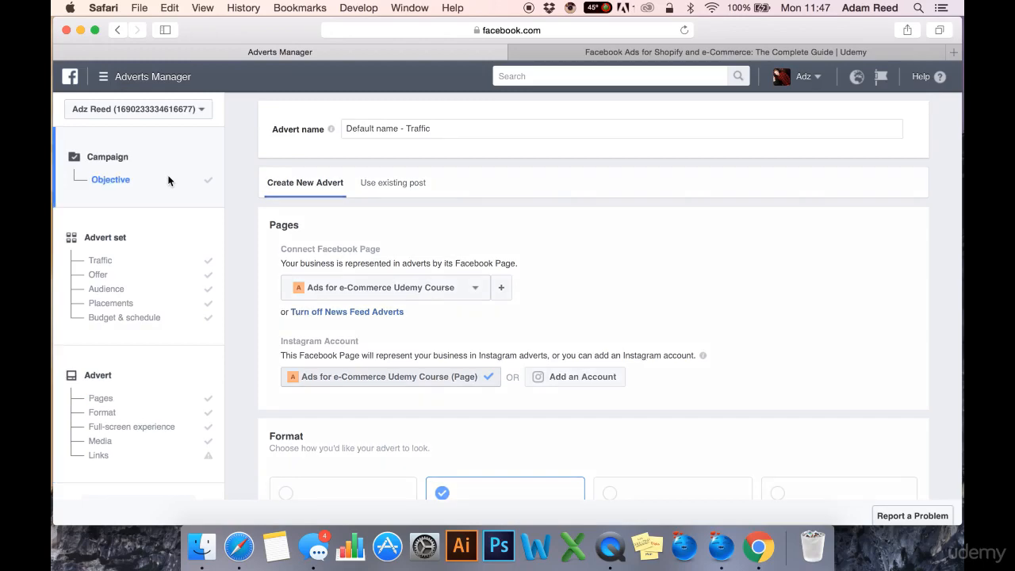
left_click(164, 262)
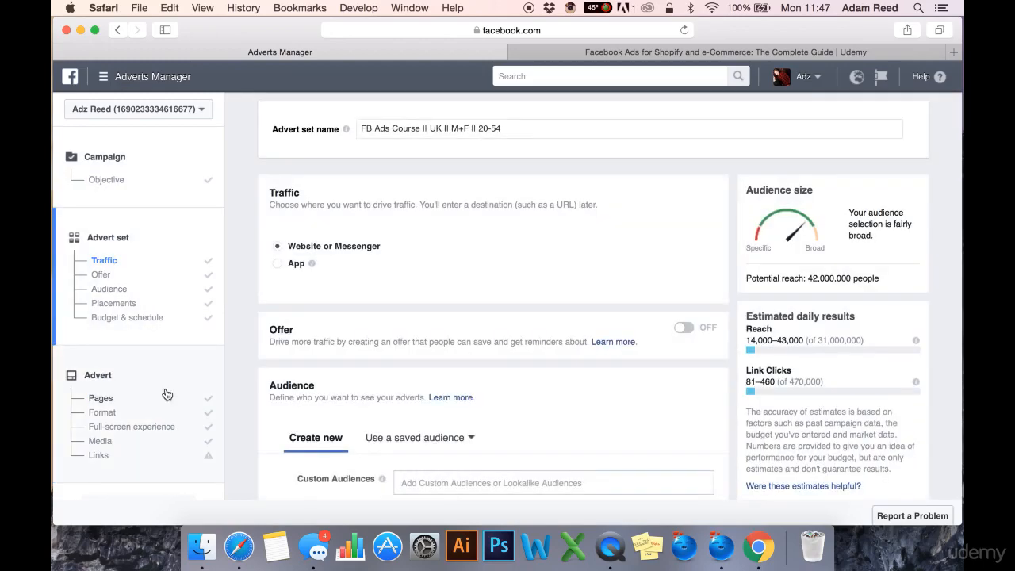
left_click(166, 394)
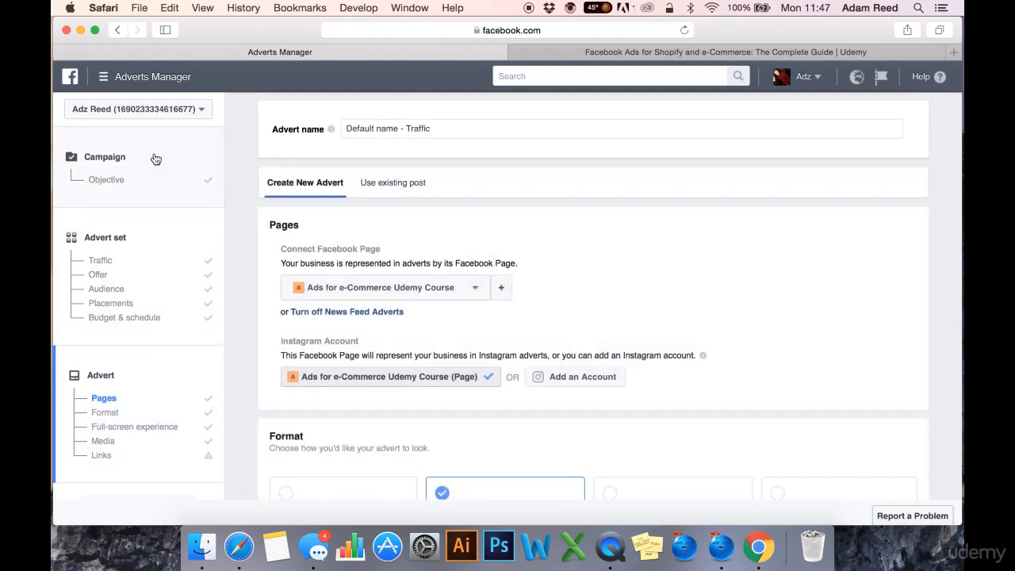